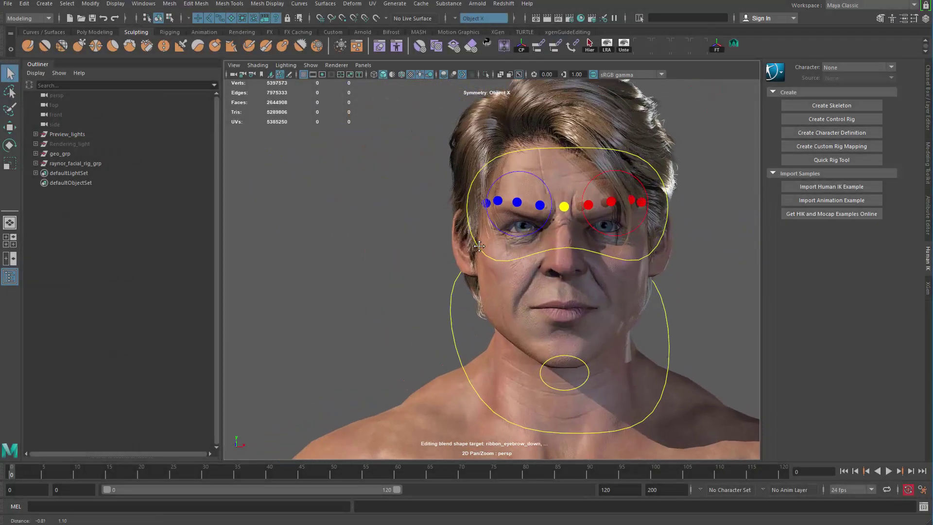
Isolate the character's body mesh in the viewport and frame its left eye close up
alt+middle_drag(479, 245, 431, 240)
alt+right_drag(432, 240, 506, 296)
alt+middle_drag(486, 154, 542, 308)
click(568, 338)
key(ctrl+1)
key(f)
alt+middle_drag(506, 279, 535, 340)
alt+right_drag(534, 340, 579, 256)
alt+drag(579, 256, 551, 259)
alt+right_drag(552, 260, 627, 243)
alt+drag(627, 243, 558, 270)
alt+middle_drag(558, 271, 537, 330)
alt+right_drag(524, 272, 595, 263)
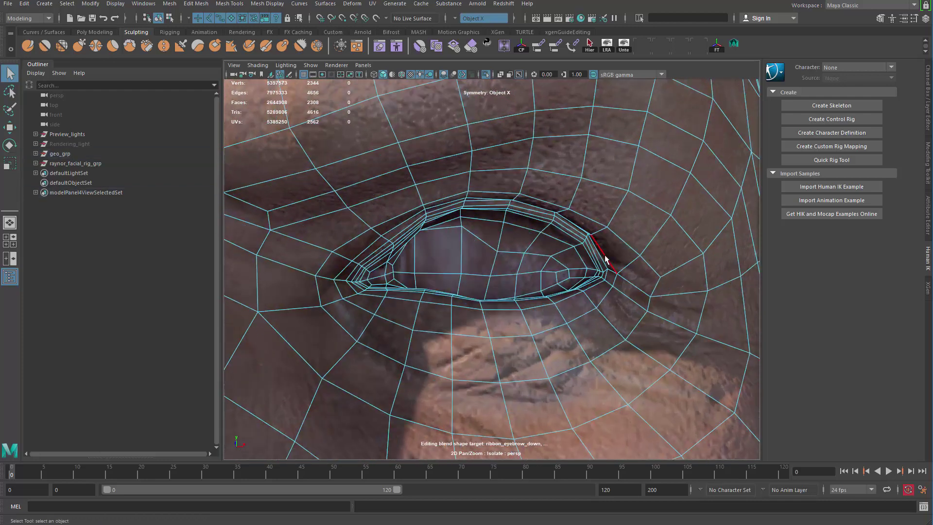
Select the outer edge loop around the eyelid rim and check its course at the eye corners
double_click(603, 260)
alt+drag(579, 271, 587, 227)
alt+right_drag(586, 227, 518, 287)
alt+drag(525, 283, 505, 262)
alt+middle_drag(505, 262, 437, 234)
alt+right_drag(437, 233, 494, 267)
alt+drag(494, 267, 526, 265)
alt+right_drag(526, 264, 482, 266)
alt+drag(481, 266, 535, 258)
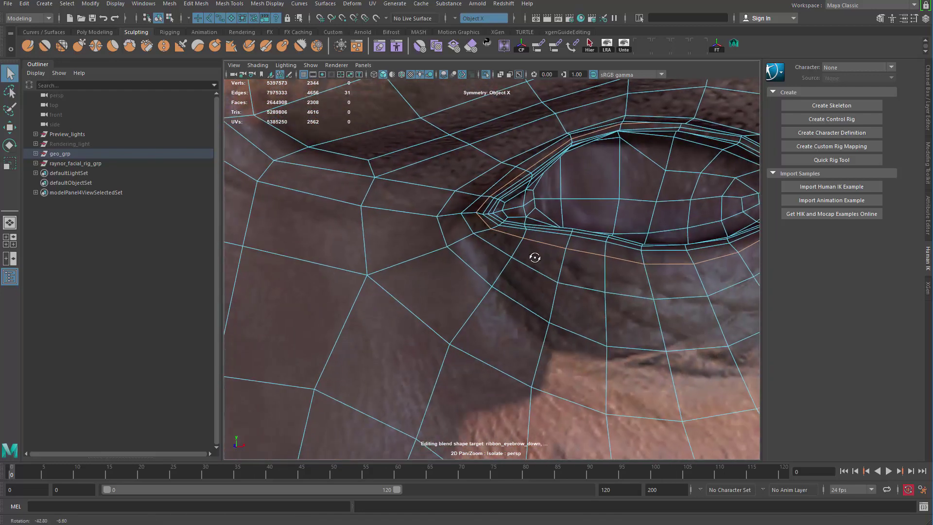
alt+middle_drag(535, 258, 435, 258)
alt+right_drag(435, 258, 491, 258)
alt+middle_drag(523, 250, 502, 273)
alt+drag(503, 273, 626, 299)
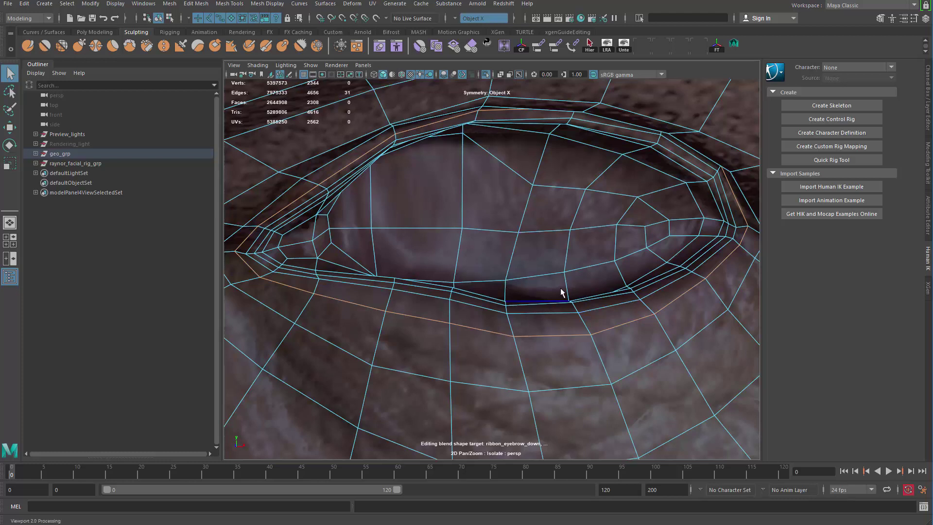
Select the edge loop closer to the inside of the eyelid rim as the replacement selection
alt+drag(572, 297, 607, 294)
alt+middle_drag(608, 293, 629, 291)
scroll(630, 291, down, 4)
double_click(639, 308)
alt+drag(673, 214, 704, 174)
scroll(612, 157, down, 3)
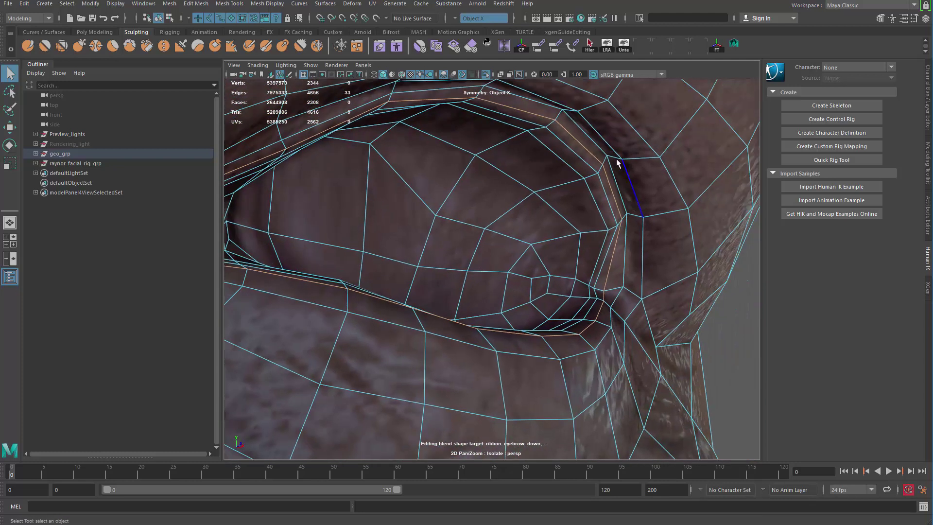
alt+drag(618, 278, 522, 218)
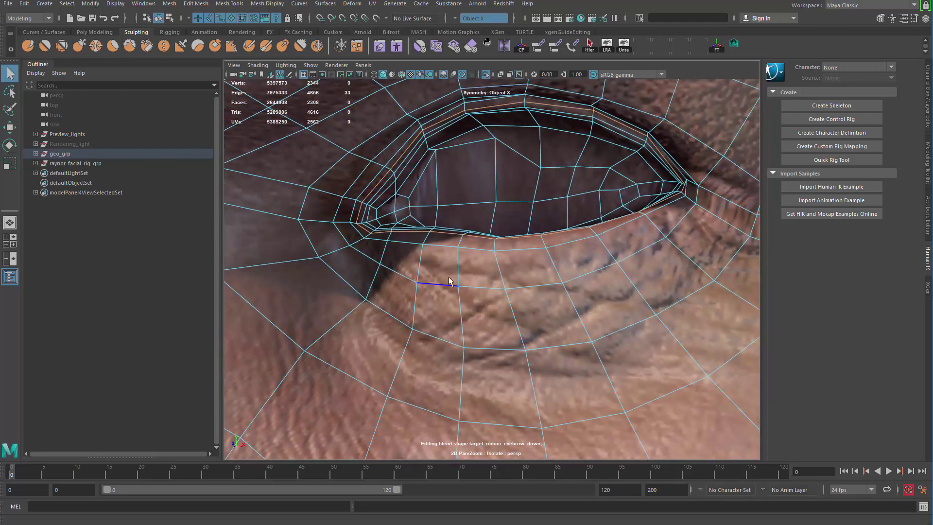
scroll(468, 285, down, 4)
alt+middle_drag(470, 292, 515, 306)
mouse_move(515, 307)
alt+mouse_down()
mouse_move(560, 317)
mouse_move(533, 334)
mouse_move(510, 310)
mouse_move(512, 295)
alt+mouse_up()
alt+right_drag(511, 294, 468, 296)
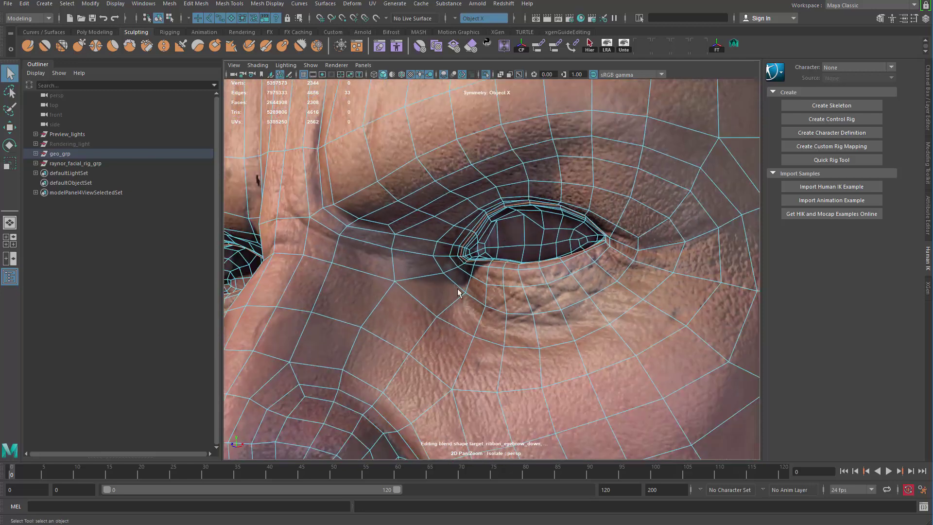
Deselect the lower eyelid edges of the loop and add the missing edge at the inner eye corner
alt+drag(469, 296, 614, 360)
alt+right_drag(364, 311, 401, 298)
mouse_move(400, 298)
alt+mouse_down()
mouse_move(370, 300)
mouse_move(416, 307)
alt+mouse_up()
ctrl+drag(431, 267, 531, 342)
scroll(506, 354, down, 2)
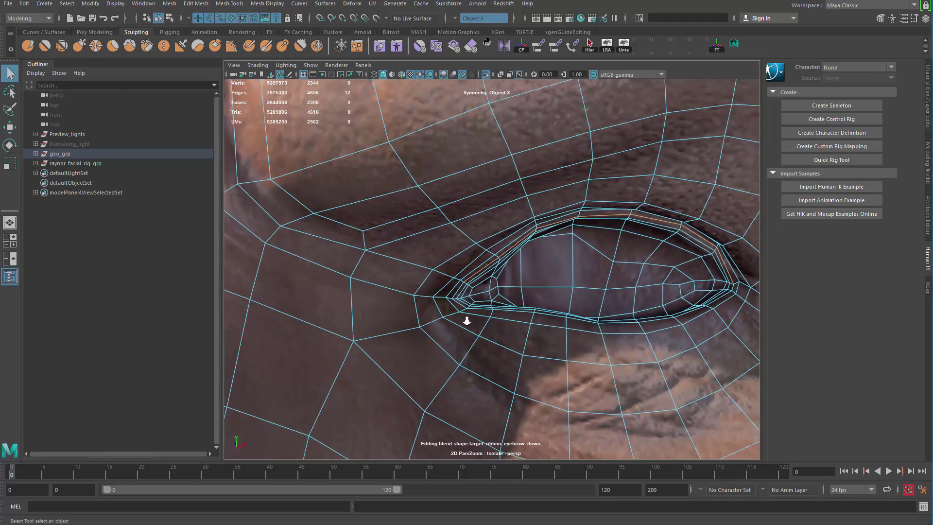
scroll(442, 308, up, 4)
shift+click(440, 299)
scroll(452, 297, down, 5)
alt+middle_drag(468, 293, 413, 284)
alt+middle_drag(485, 252, 479, 288)
Convert the selected upper eyelid polygon edges to a curve
click(90, 4)
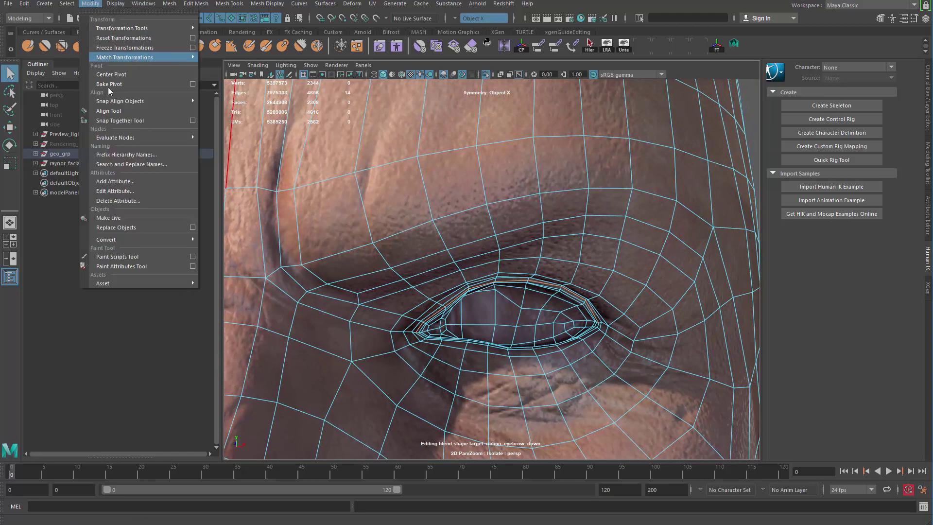
mouse_move(160, 239)
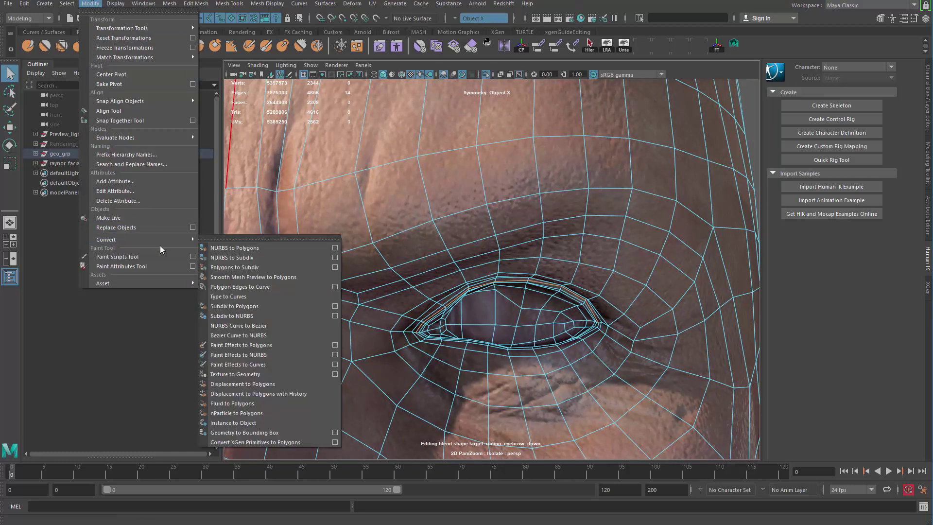
click(299, 286)
Isolate the new eyelid curve and center its pivot
scroll(500, 253, down, 3)
mouse_move(481, 240)
alt+mouse_down()
mouse_move(493, 237)
mouse_move(476, 230)
mouse_move(493, 233)
alt+mouse_up()
alt+right_drag(494, 233, 531, 256)
key(ctrl+1)
key(ctrl+1)
alt+drag(484, 285, 429, 204)
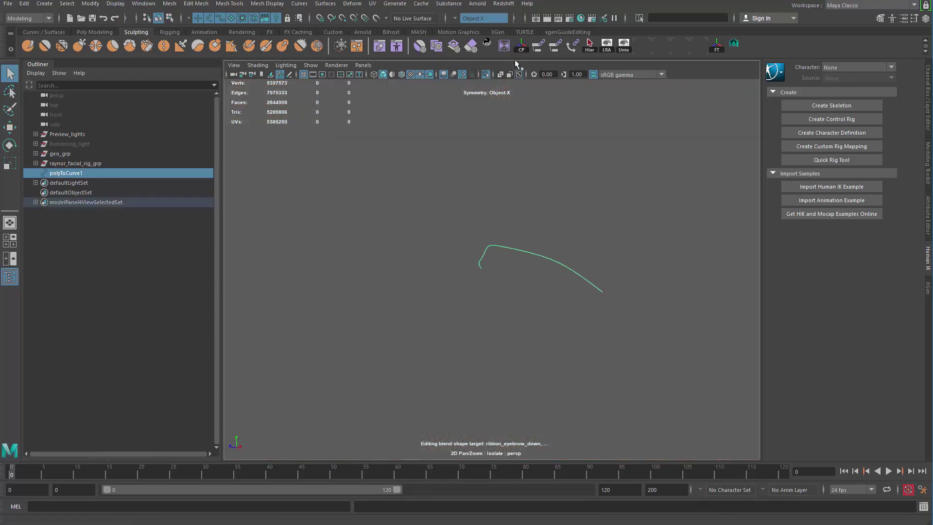
key(w)
alt+drag(514, 270, 503, 314)
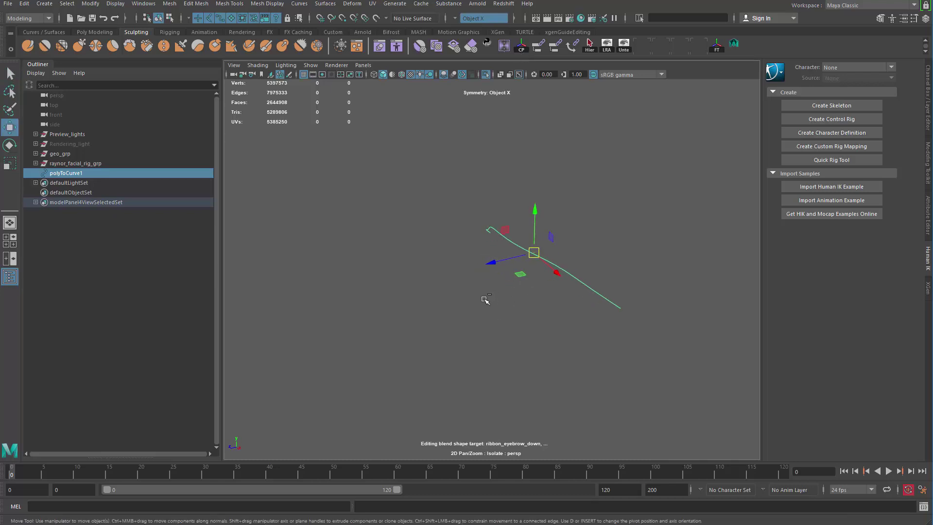
Duplicate the eyelid curve, offset the copy about -0.21 along Z and the original about 0.07, and show the whole head again
key(ctrl+d)
drag(494, 263, 580, 231)
key(q)
shift+click(514, 249)
key(w)
key(ctrl+1)
alt+right_drag(616, 283, 646, 291)
alt+drag(540, 253, 577, 249)
Loft a surface between the two eyelid curves and delete both source curves
click(324, 3)
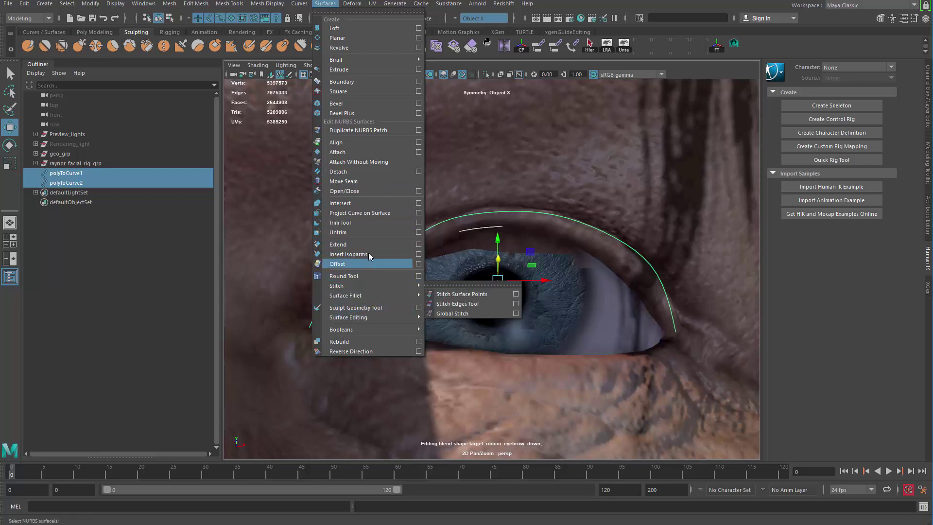
click(335, 28)
alt+drag(487, 258, 483, 302)
drag(80, 175, 82, 184)
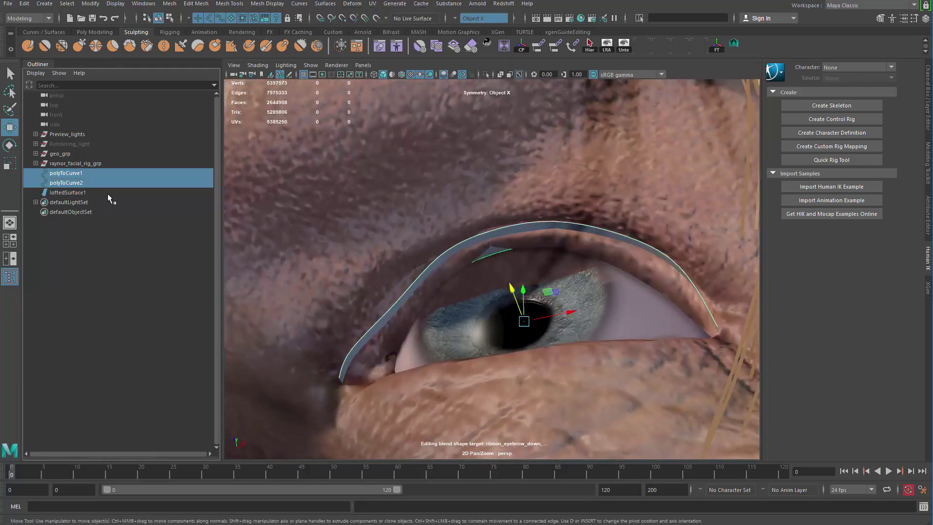
key(Delete)
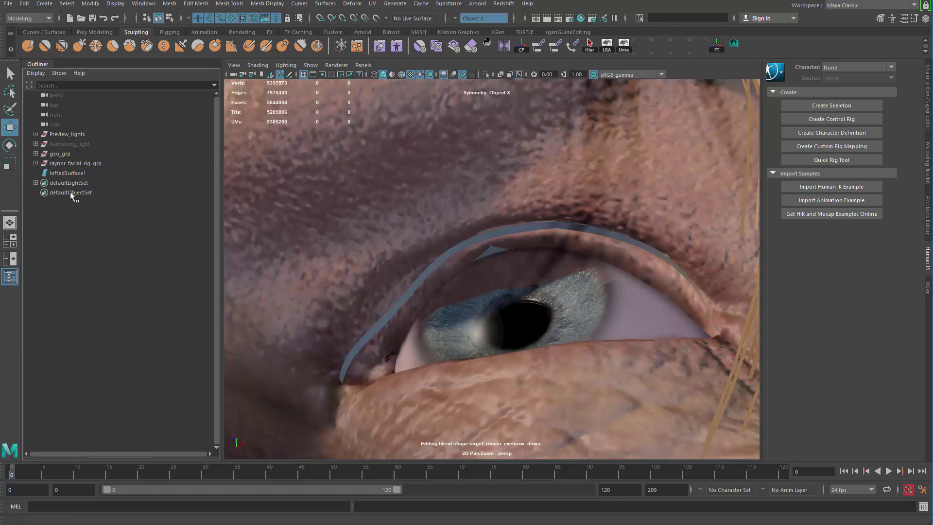
Isolate the lofted eyelid surface and examine its shape and span distribution
click(67, 173)
key(f)
key(ctrl+1)
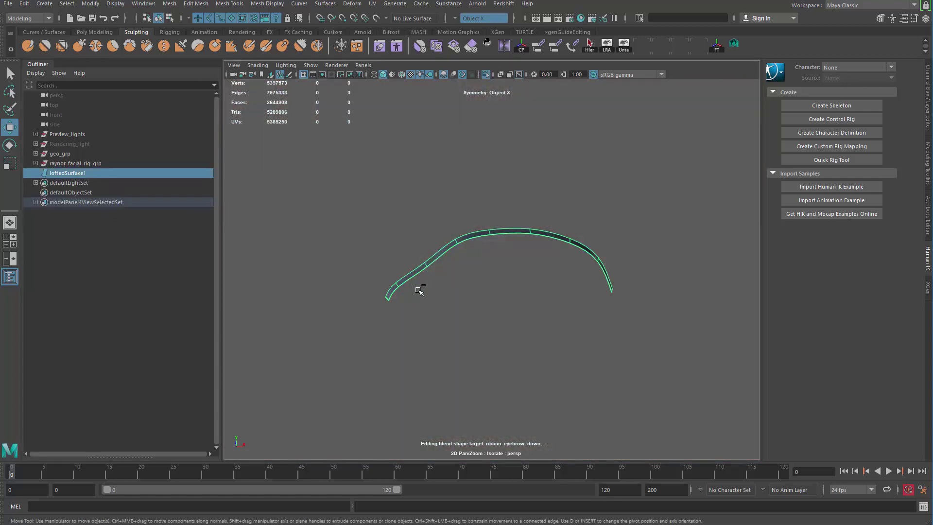
mouse_move(414, 287)
alt+mouse_down()
mouse_move(444, 306)
mouse_move(438, 265)
mouse_move(425, 311)
mouse_move(416, 281)
alt+mouse_up()
alt+drag(476, 225, 419, 202)
alt+drag(291, 330, 409, 199)
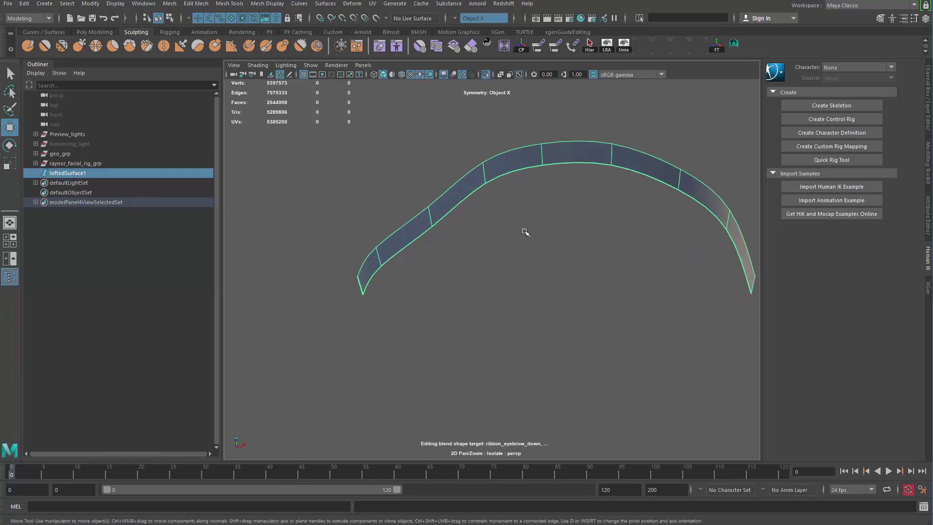
alt+drag(547, 156, 508, 204)
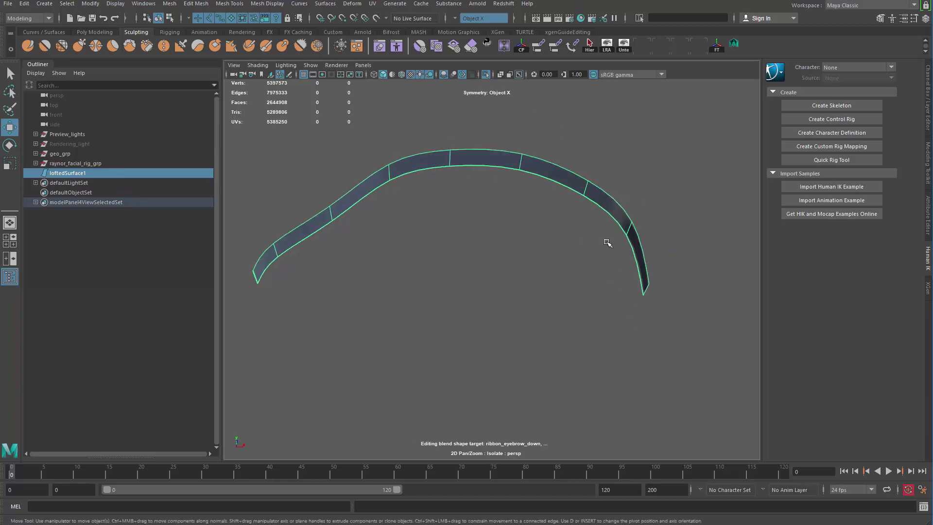
alt+middle_drag(367, 172, 492, 252)
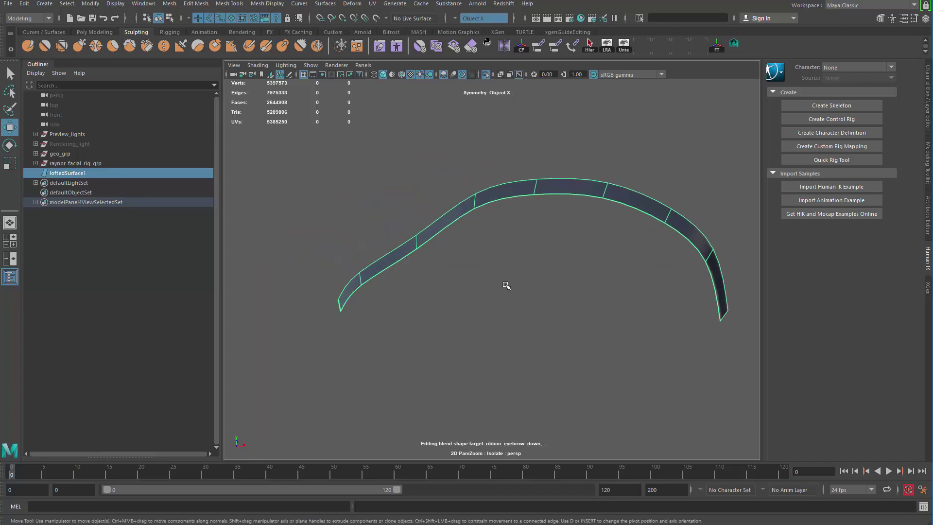
Compare the lofted strip with the body mesh's edges along the upper eyelid and isolate the strip again
key(ctrl+1)
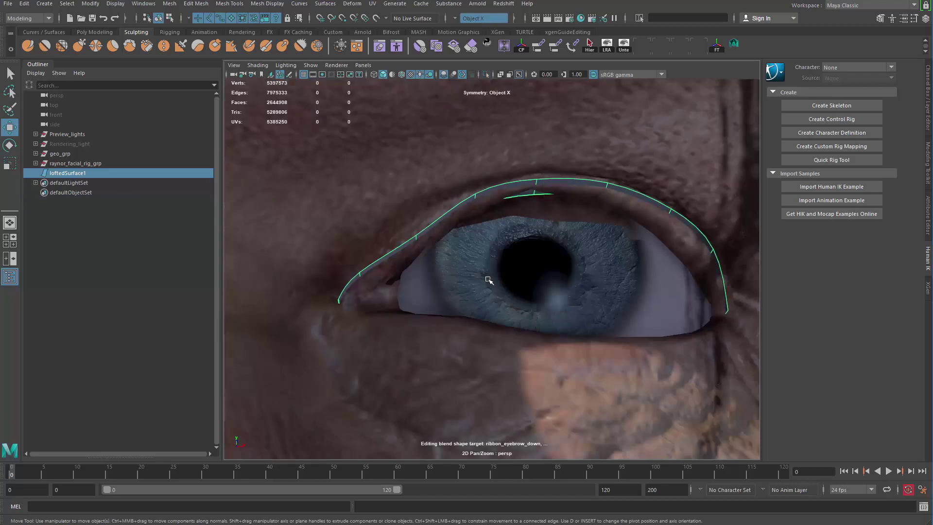
alt+drag(478, 271, 525, 293)
alt+right_drag(526, 294, 530, 314)
click(338, 253)
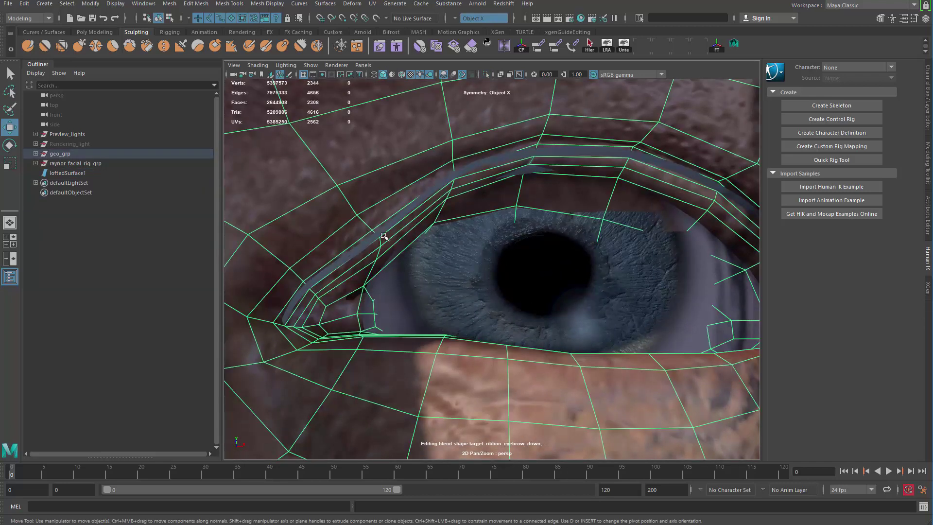
alt+middle_drag(552, 249, 471, 320)
alt+right_drag(470, 319, 430, 274)
alt+drag(429, 273, 441, 263)
click(450, 253)
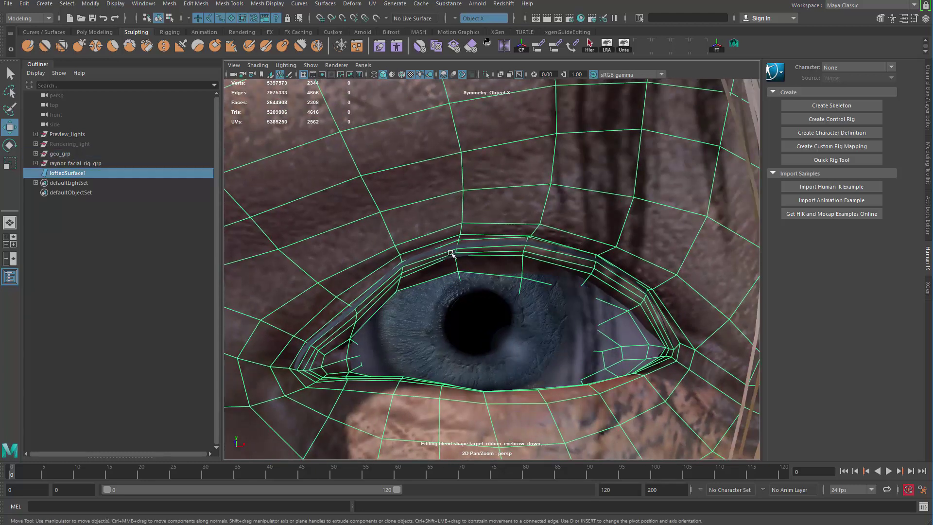
key(ctrl+1)
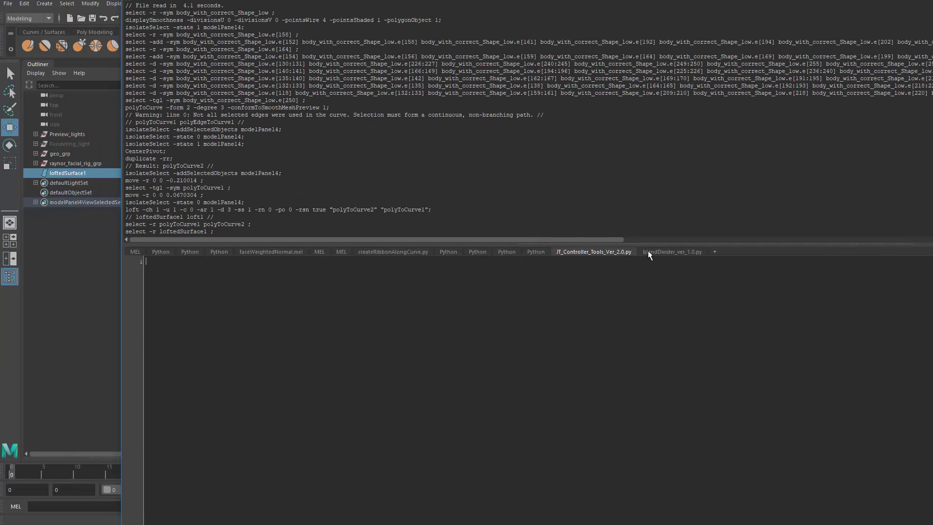
Check the blendDivider_ver_1.0.py and JT_Controller_Tools_Ver_2.0.py tabs in the Script Editor and close the editor
click(656, 251)
click(607, 251)
key(alt+F4)
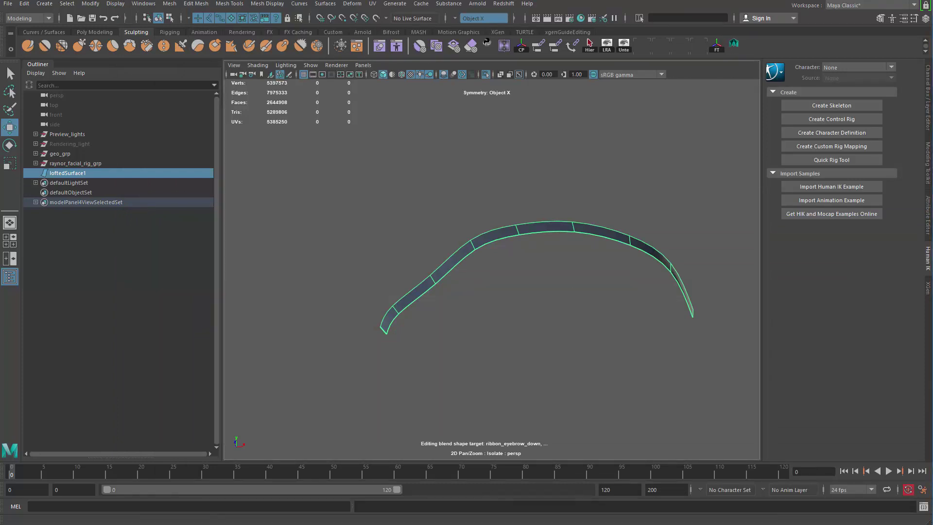
Load JT_Controller_Tools_Ver_2.0.py from the project's scripts folder into the Script Editor
key(alt+Tab)
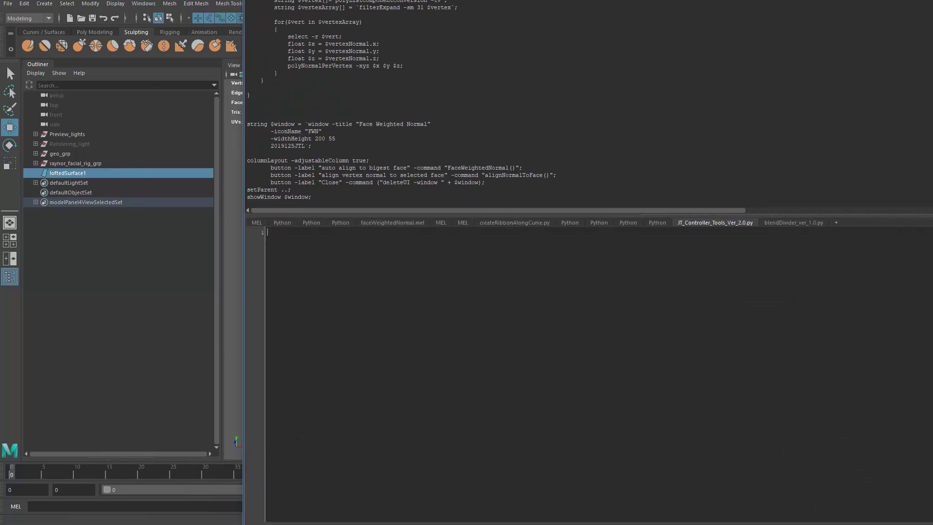
drag(588, 0, 534, 0)
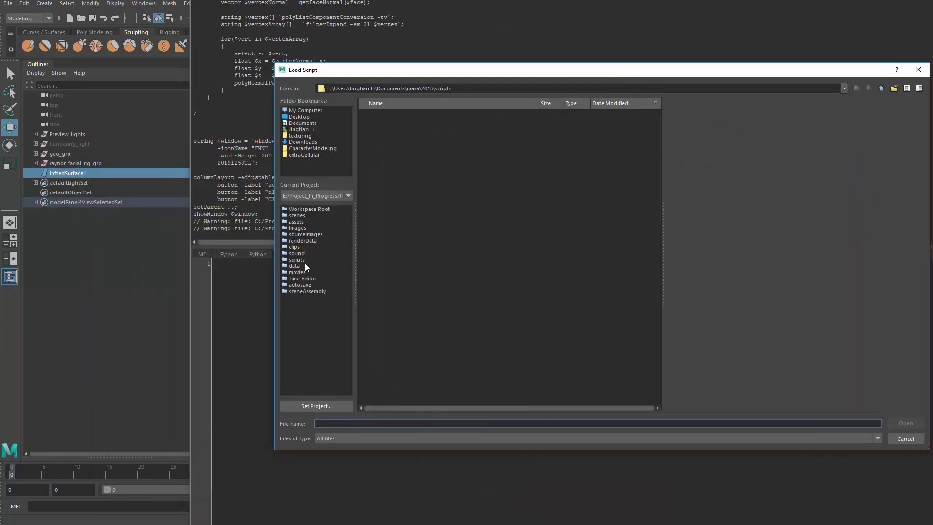
click(306, 261)
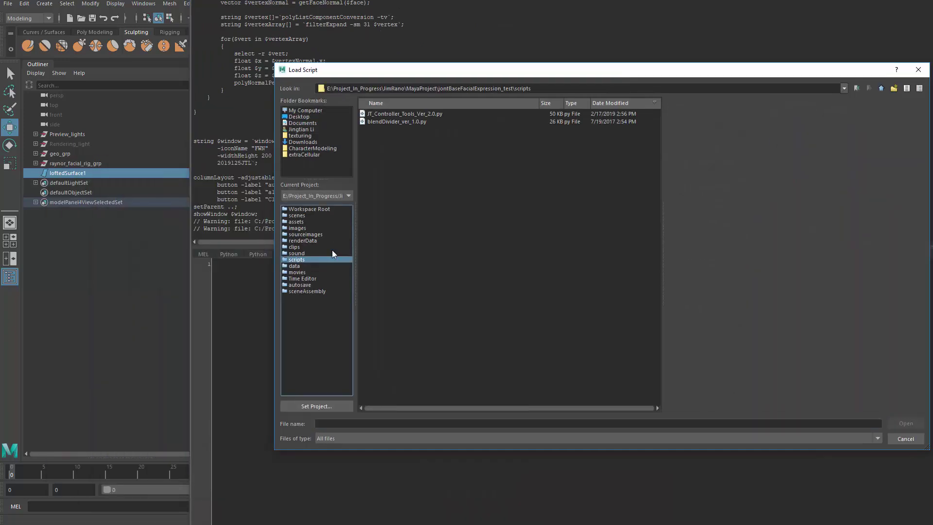
double_click(398, 113)
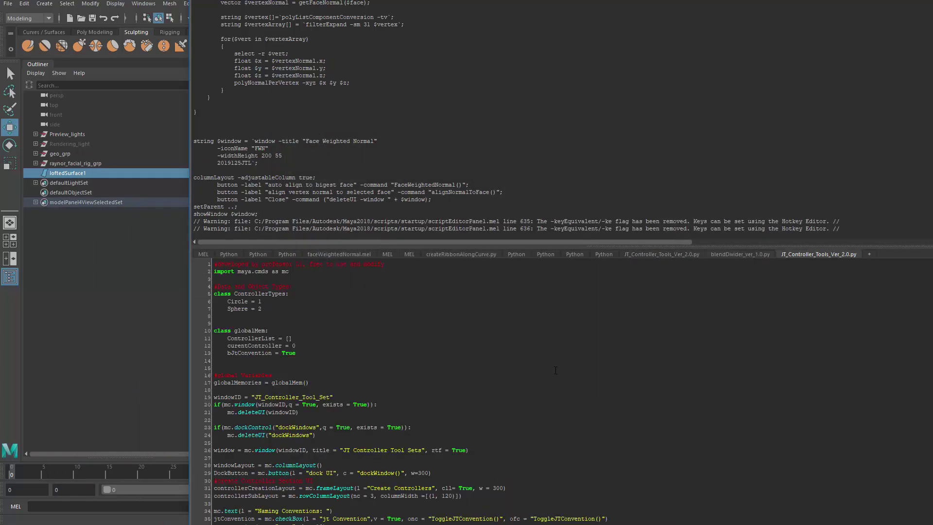
Run the entire loaded script and dock the JT Controller Tool Sets window
key(ctrl+a)
key(ctrl+Return)
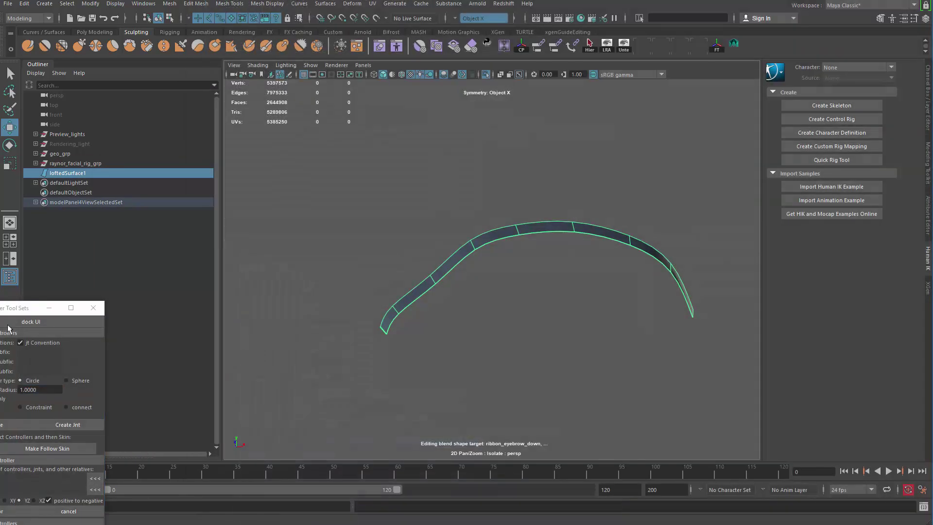
drag(15, 307, 350, 68)
click(362, 82)
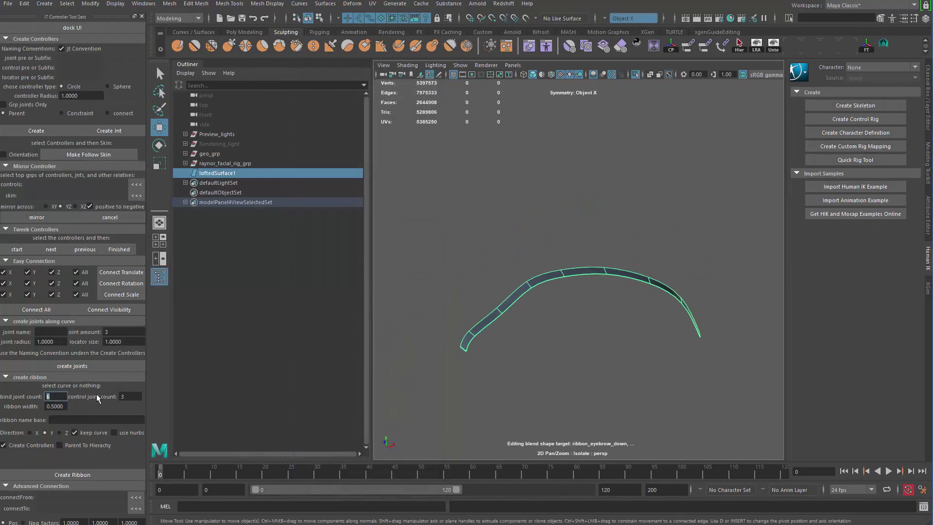
Examine how many edge divisions the upper eyelid has between the two eye corners, with the strip and body mesh shown together
alt+drag(529, 286, 543, 269)
mouse_move(543, 268)
alt+right_down()
mouse_move(581, 292)
mouse_move(531, 265)
alt+right_up()
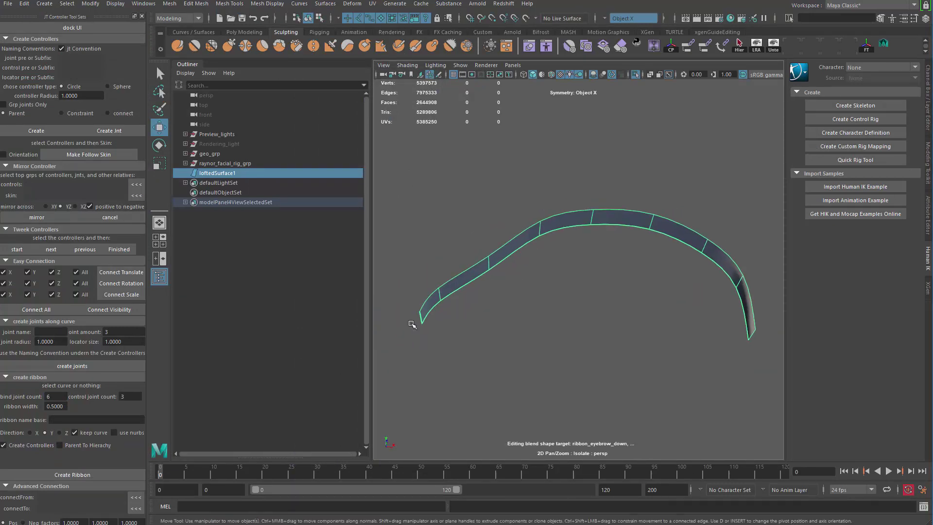
alt+drag(430, 325, 483, 291)
key(ctrl+1)
key(q)
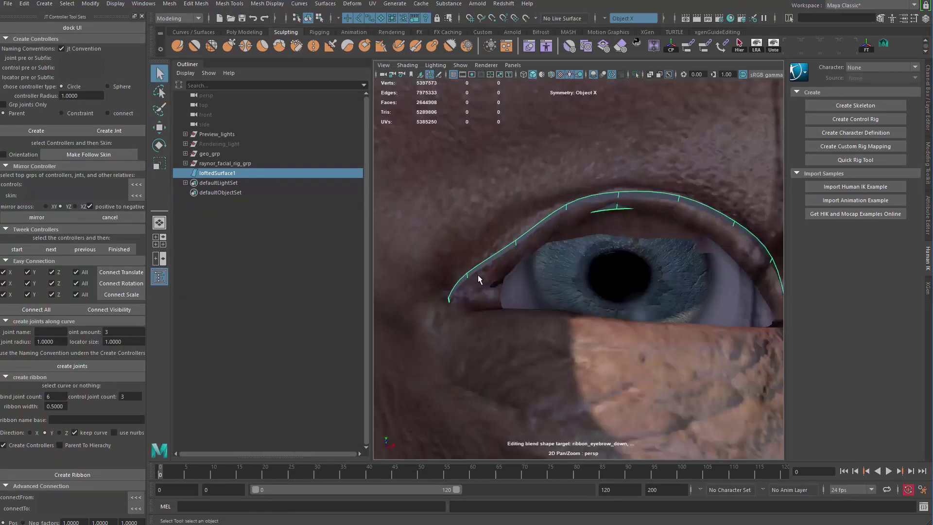
click(480, 281)
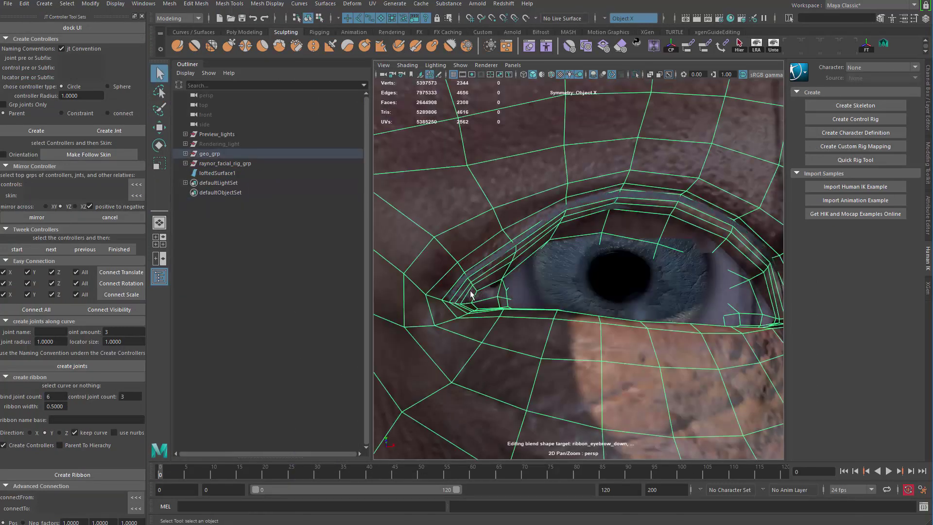
alt+drag(667, 244, 632, 266)
alt+drag(693, 309, 676, 239)
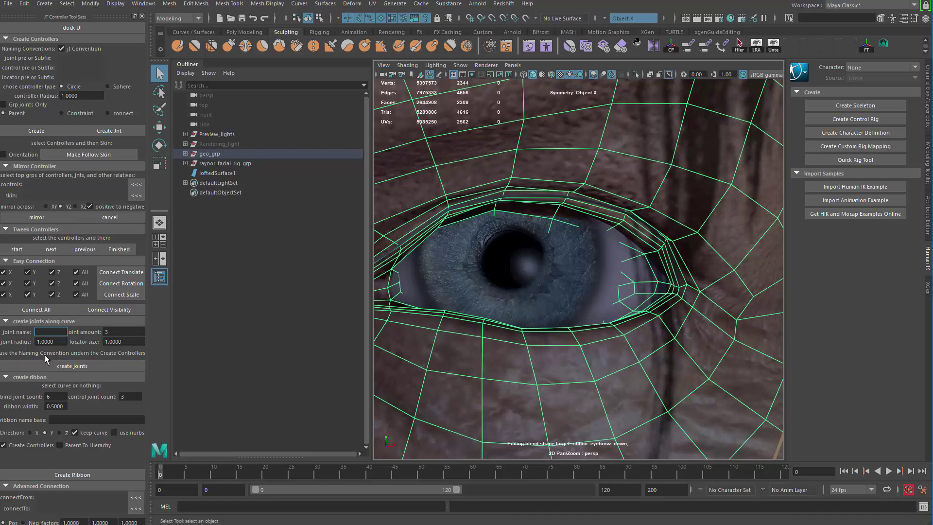
Collapse the Mirror Controller and Tweak Controllers sections of the JT Controller tool set
drag(52, 397, 30, 401)
click(7, 166)
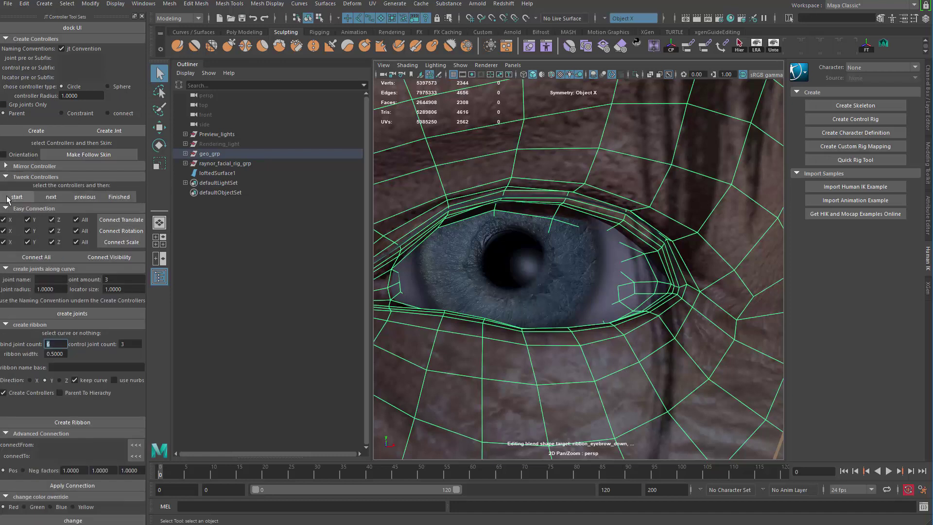
click(6, 177)
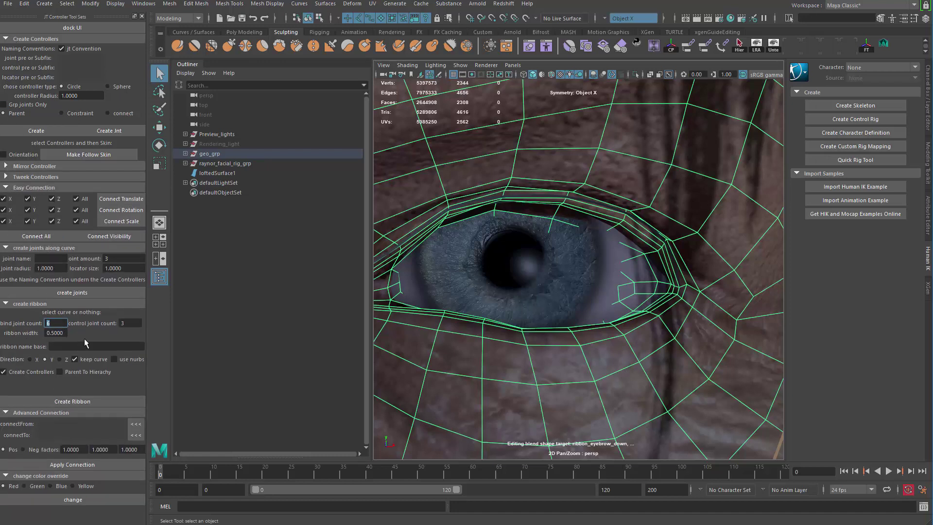
Set the ribbon to 9 bind joints and 5 control joints, name it upper_l_eyelid, enable use nurbs and disable keep curve
click(140, 323)
alt+middle_drag(439, 287, 413, 264)
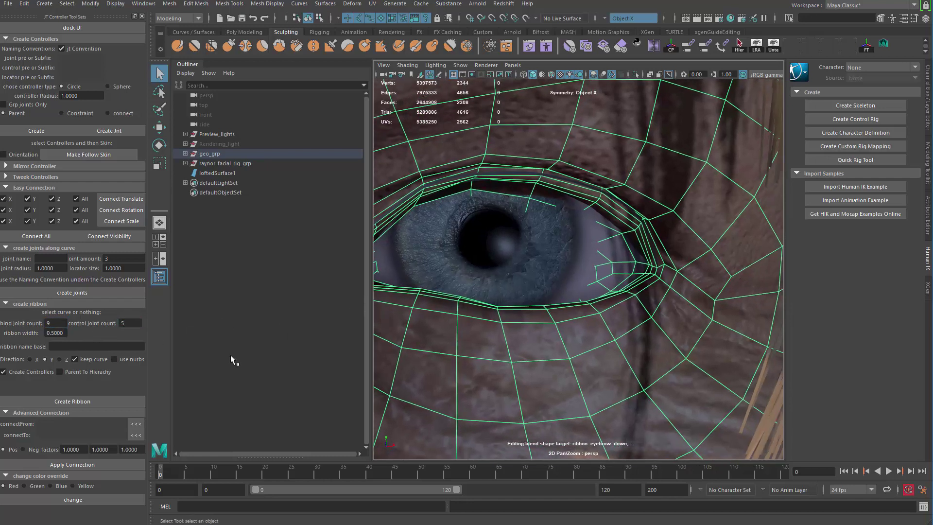
click(57, 345)
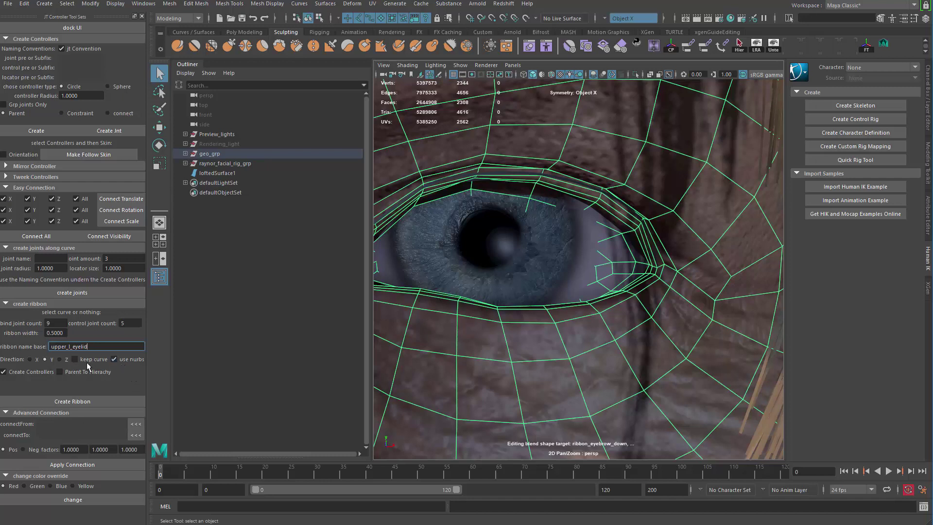
Show the joints in the viewport, enable Parent To Hierachy for the ribbon and assign jt_head as its parent joint
scroll(486, 238, down, 6)
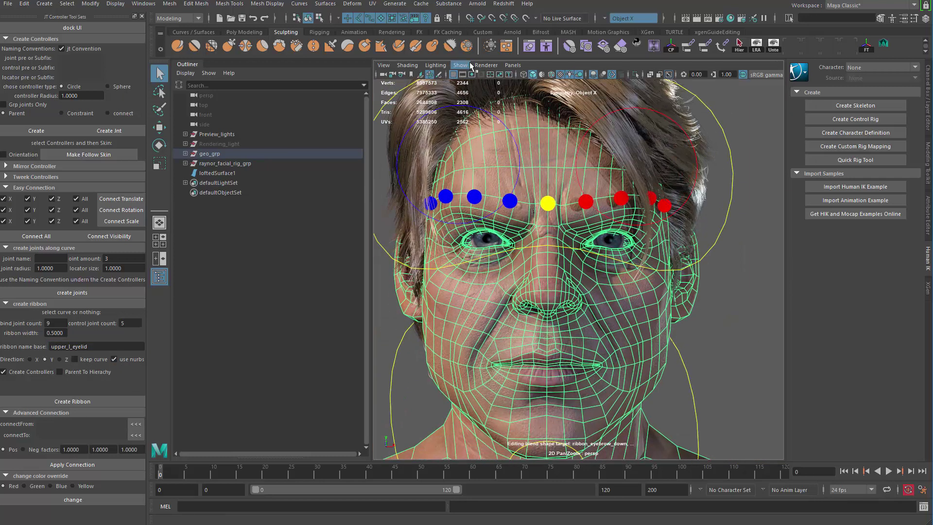
click(469, 66)
click(487, 225)
alt+drag(487, 226, 474, 289)
alt+middle_drag(473, 286, 451, 275)
mouse_move(580, 290)
mouse_down()
mouse_move(614, 327)
mouse_move(566, 287)
mouse_up()
drag(598, 248, 634, 253)
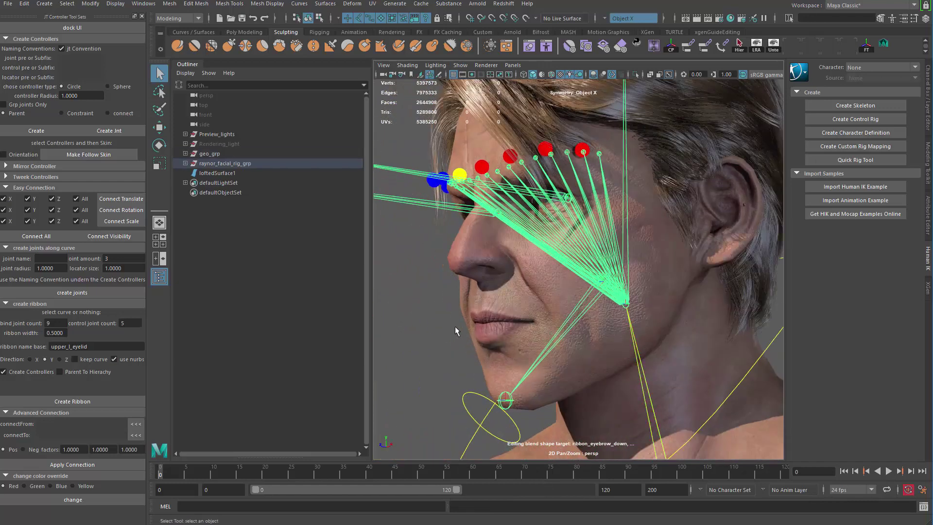
alt+drag(459, 329, 444, 332)
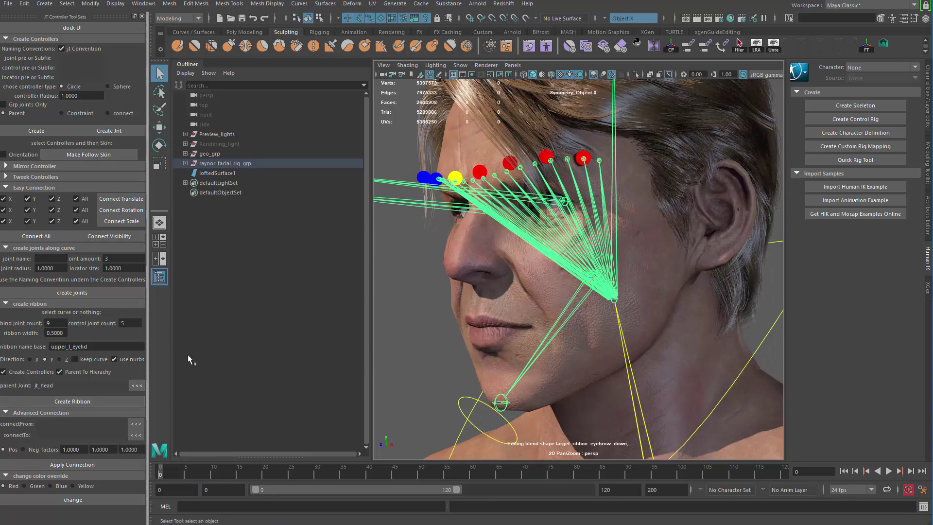
alt+drag(473, 219, 456, 248)
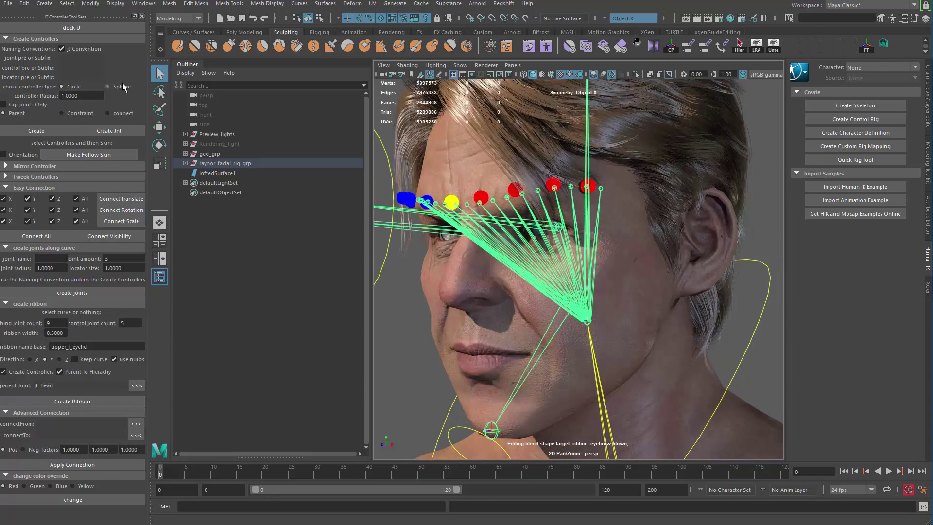
Choose Sphere controllers with the connect option and create the ribbon from the upper eyelid's lofted surface
click(122, 113)
scroll(578, 316, up, 10)
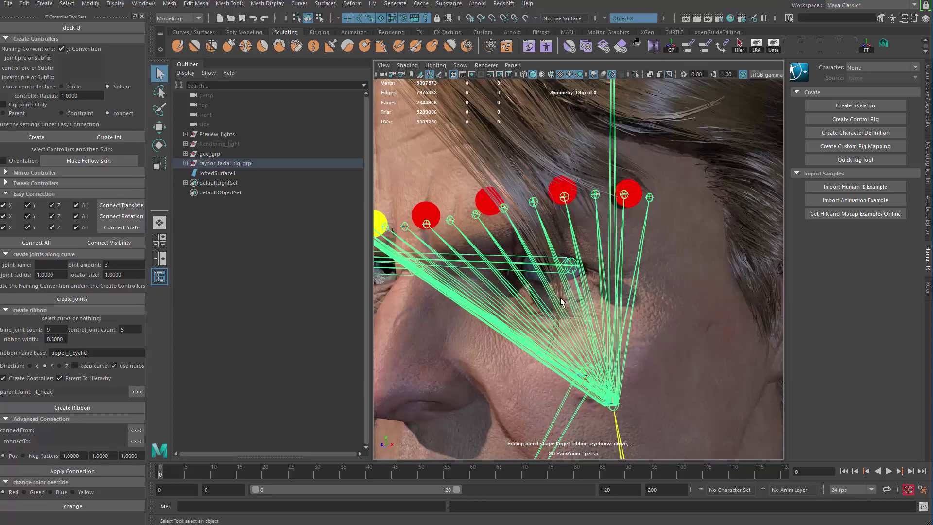
scroll(578, 316, up, 2)
scroll(477, 230, up, 5)
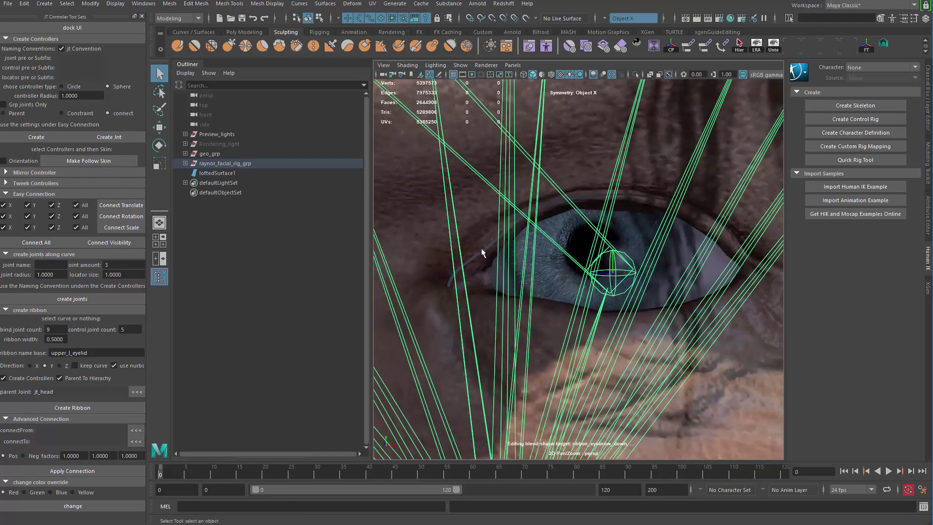
click(500, 257)
key(f)
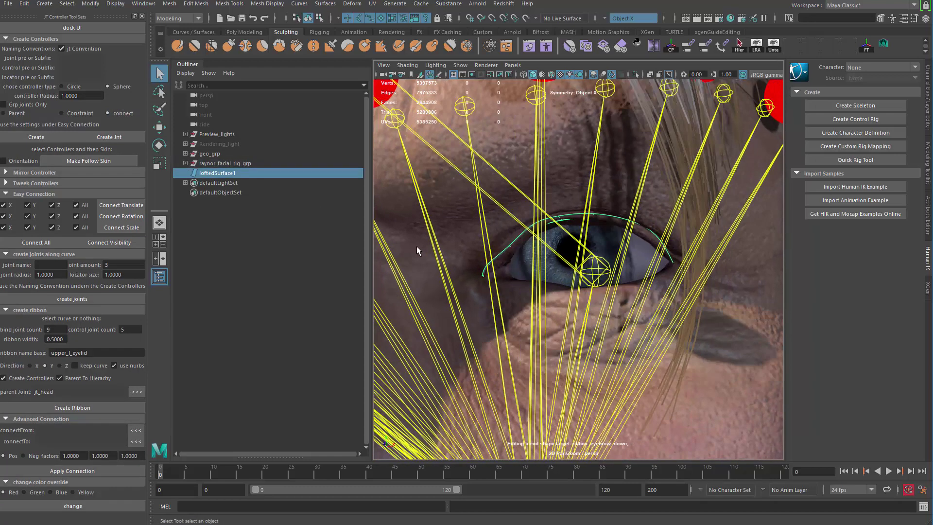
click(111, 407)
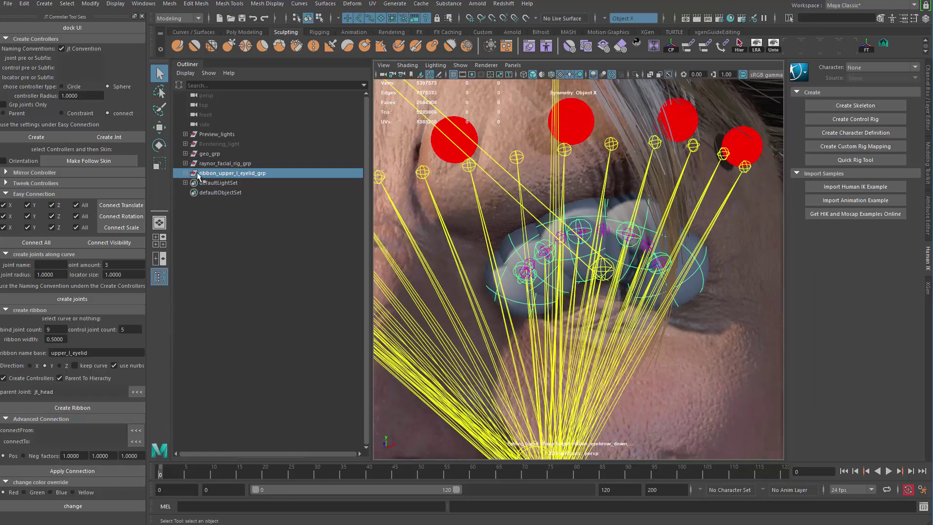
Isolate the ac_ribbon_upper_l_eyelid_grp controllers in the viewport and show the Channel Box
click(185, 173)
click(224, 213)
key(ctrl+1)
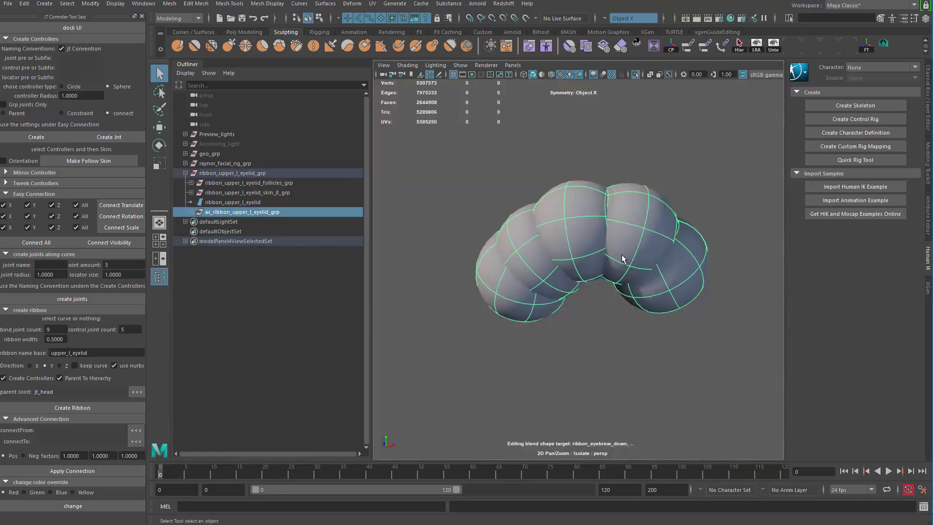
alt+drag(622, 243, 695, 235)
key(ctrl+a)
alt+middle_drag(695, 235, 669, 245)
alt+drag(668, 246, 690, 246)
key(ctrl+a)
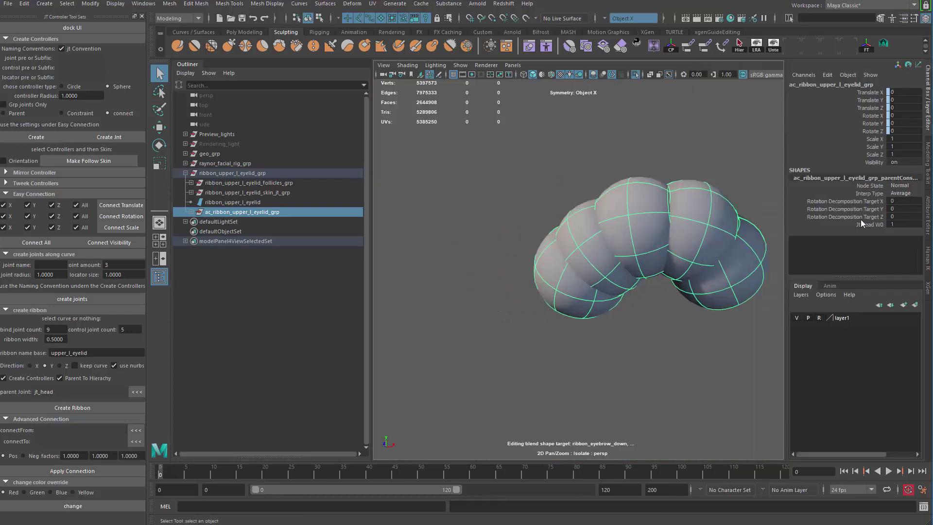
Select all the eyelid controller spheres and reduce their makeNurbSphere radius together
drag(557, 217, 739, 405)
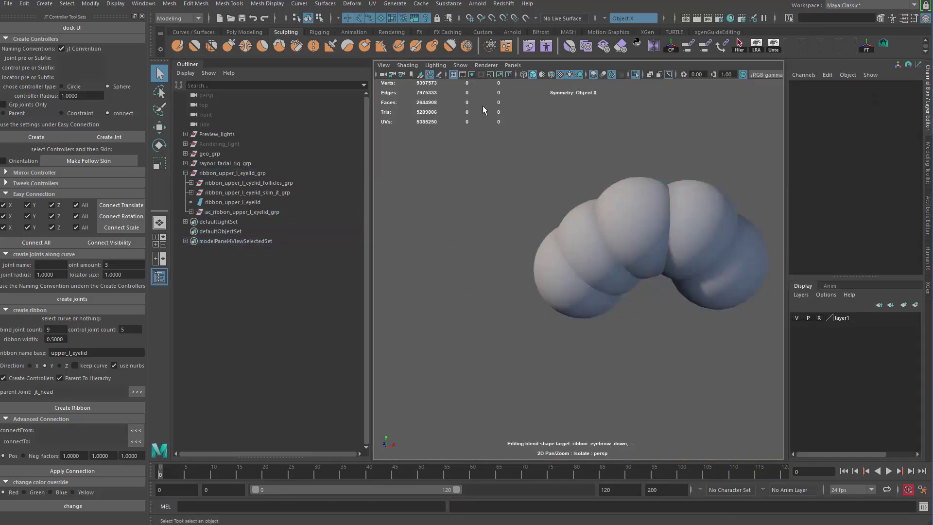
drag(483, 106, 770, 374)
click(820, 193)
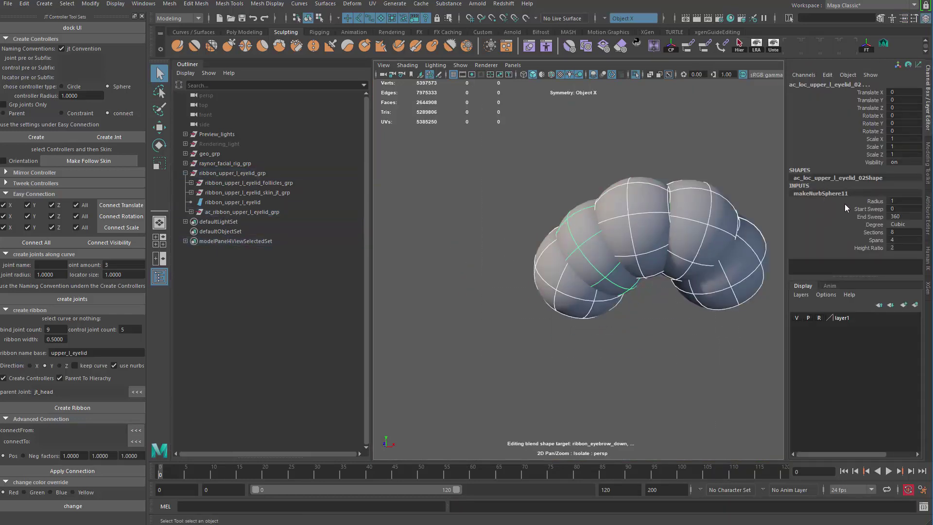
click(869, 201)
mouse_move(638, 322)
middle_down()
mouse_move(575, 325)
mouse_move(622, 323)
middle_up()
Select the control vertices of all eyelid controller spheres, end isolation and try to move the vertices forward with symmetry on
click(320, 18)
drag(473, 160, 751, 336)
key(ctrl+1)
alt+drag(594, 296, 586, 236)
key(w)
mouse_move(586, 281)
alt+mouse_down()
mouse_move(604, 308)
mouse_move(621, 296)
mouse_move(597, 287)
alt+mouse_up()
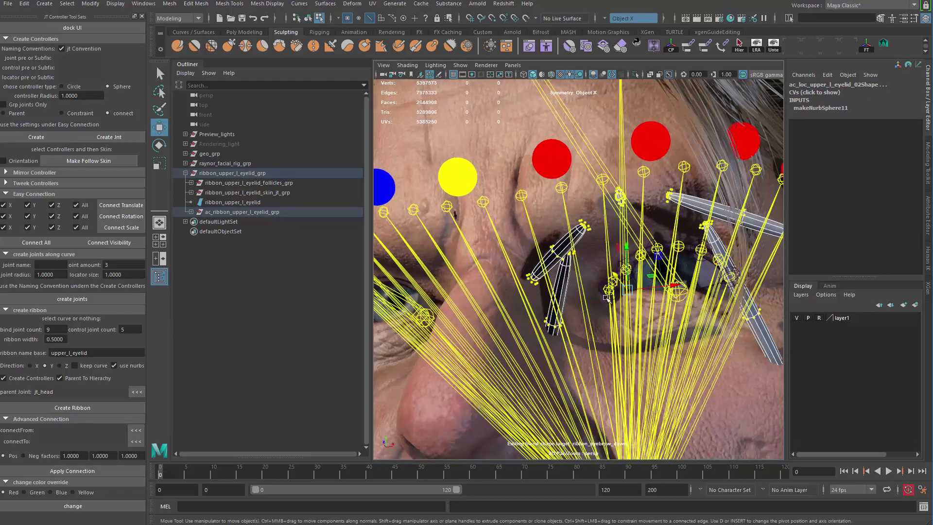
key(ctrl+z)
Turn symmetry off, move the controller spheres' vertices forward in front of the upper eyelid and return to object selection
click(604, 18)
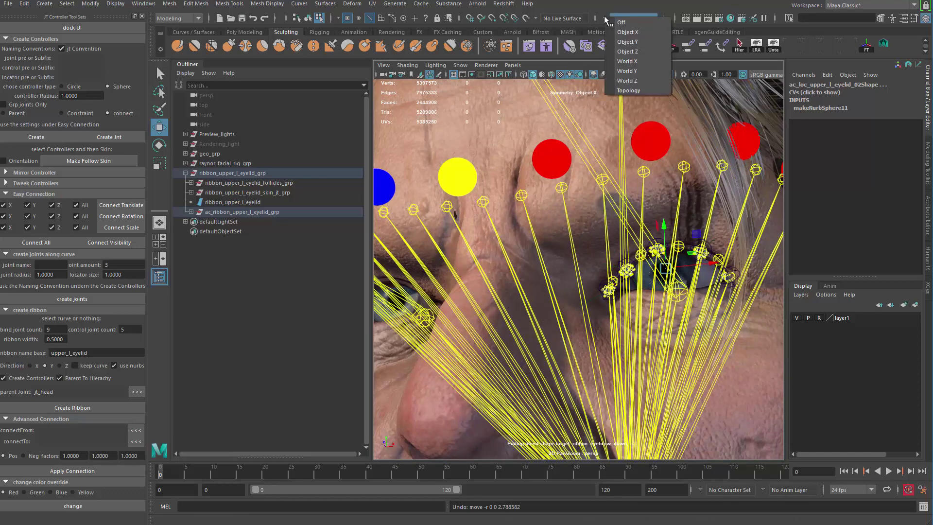
click(620, 23)
alt+drag(564, 270, 542, 281)
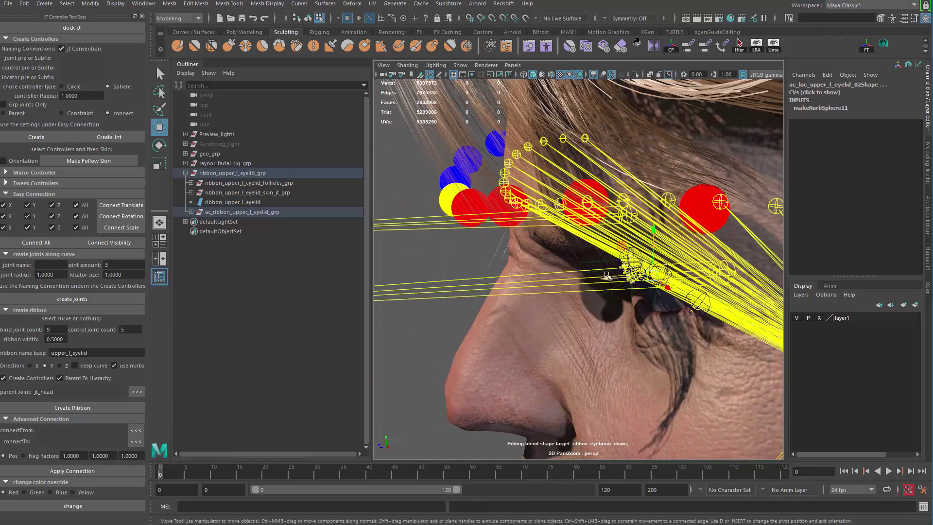
alt+drag(605, 275, 649, 229)
alt+drag(507, 294, 580, 291)
alt+middle_drag(581, 291, 589, 286)
alt+drag(589, 286, 699, 247)
key(q)
right_drag(761, 182, 762, 182)
alt+drag(744, 218, 616, 277)
click(747, 328)
Select joints jt_upper_l_eyelid_ribbon_01 to 09 together with the body mesh and isolate them in the viewport
alt+right_drag(748, 328, 579, 304)
alt+drag(579, 304, 606, 291)
alt+middle_drag(606, 291, 683, 319)
alt+right_drag(683, 319, 758, 331)
alt+drag(449, 285, 470, 256)
click(486, 243)
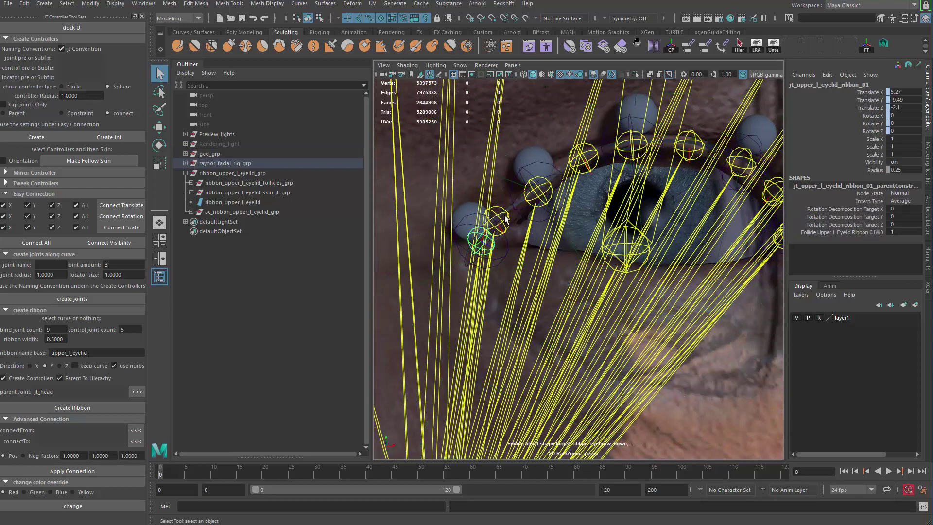
key(f)
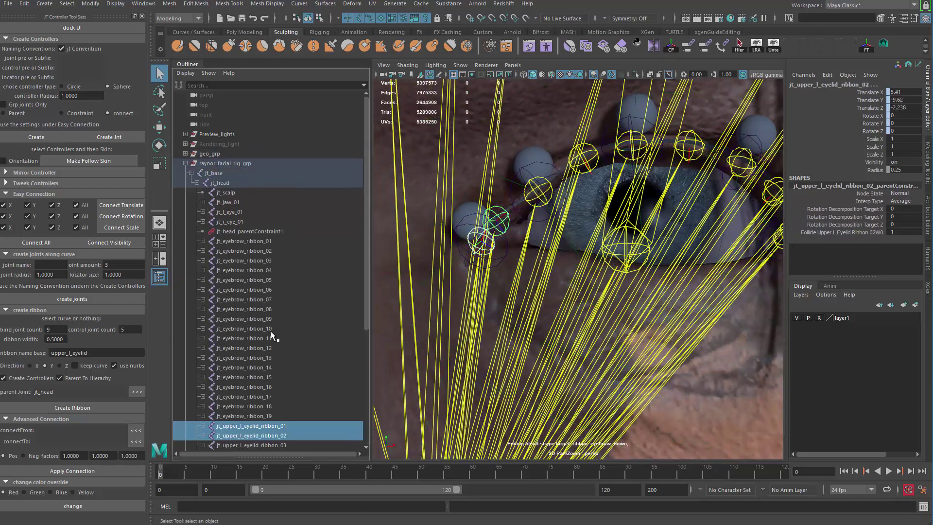
scroll(277, 311, down, 6)
click(282, 331)
shift+click(325, 253)
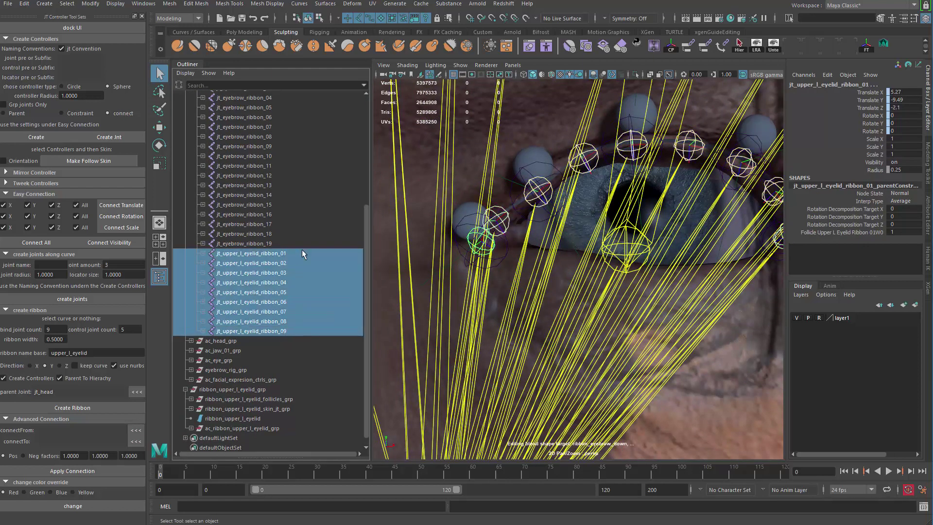
shift+click(477, 273)
key(ctrl+1)
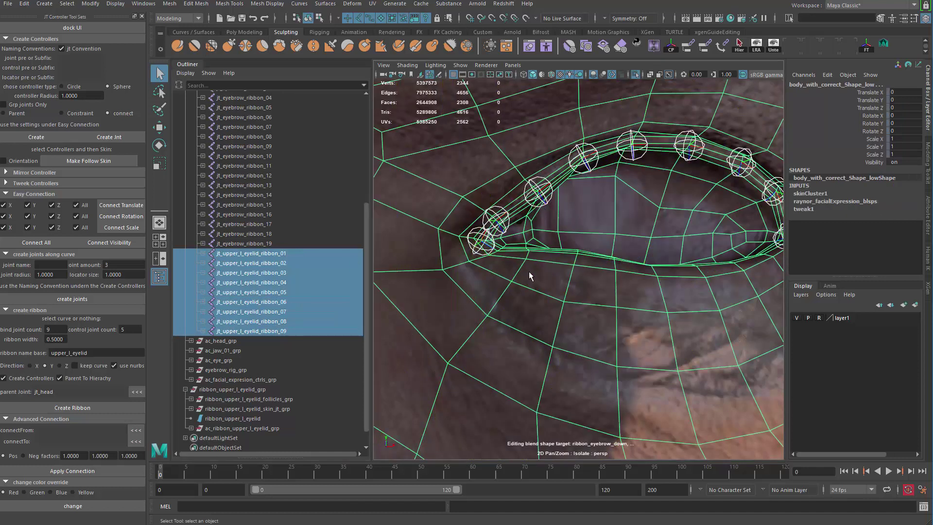
Examine how the nine eyelid joints line up with the body mesh's edge loops from one eye corner to the other
alt+drag(536, 271, 566, 275)
scroll(486, 233, up, 5)
scroll(486, 237, up, 3)
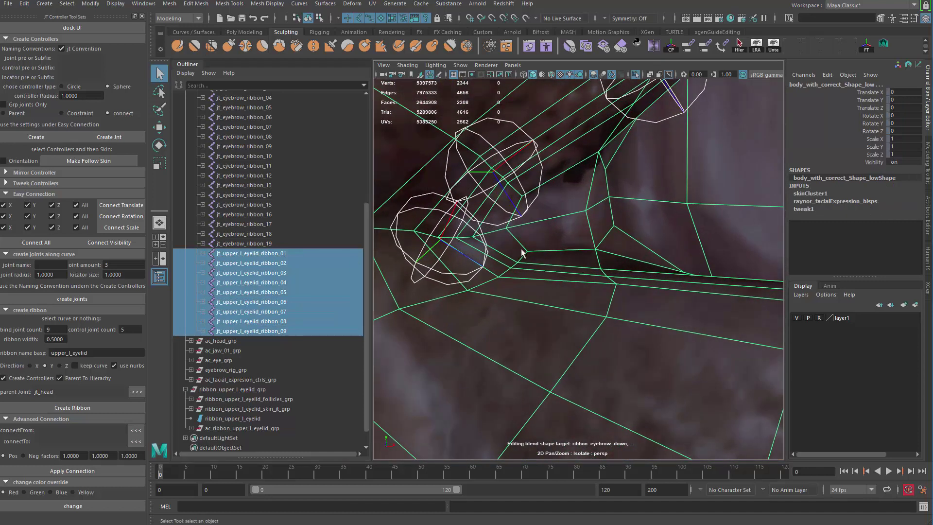
alt+drag(526, 234, 514, 329)
scroll(518, 292, down, 3)
alt+middle_drag(532, 138, 493, 187)
alt+middle_drag(748, 158, 639, 193)
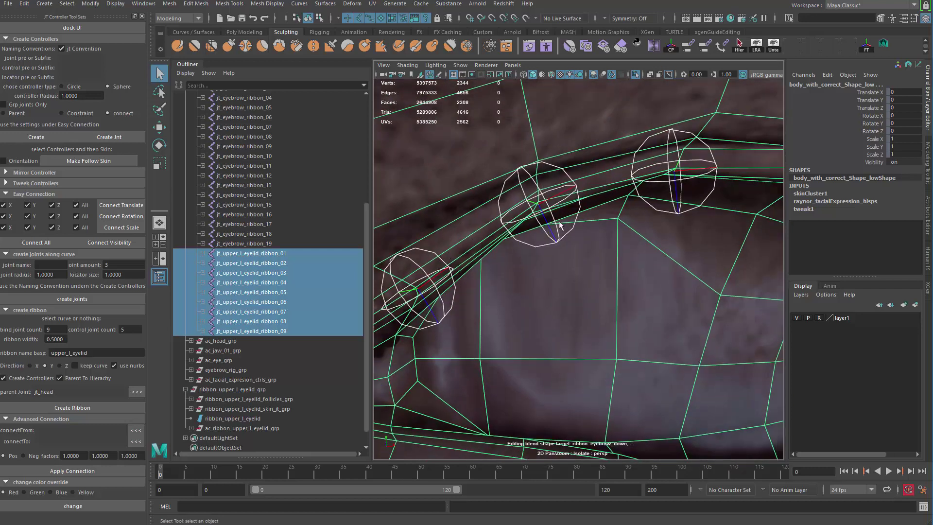
alt+drag(690, 197, 616, 240)
alt+drag(657, 201, 599, 226)
scroll(591, 272, down, 4)
alt+drag(535, 214, 583, 209)
scroll(583, 218, down, 5)
scroll(616, 302, up, 3)
alt+right_drag(615, 298, 604, 291)
Reselect the nine upper eyelid joints, adding the body mesh last
click(573, 246)
alt+middle_drag(572, 247, 569, 213)
alt+right_drag(569, 214, 517, 187)
drag(517, 186, 749, 324)
alt+drag(564, 313, 533, 317)
shift+click(549, 184)
alt+drag(540, 171, 553, 168)
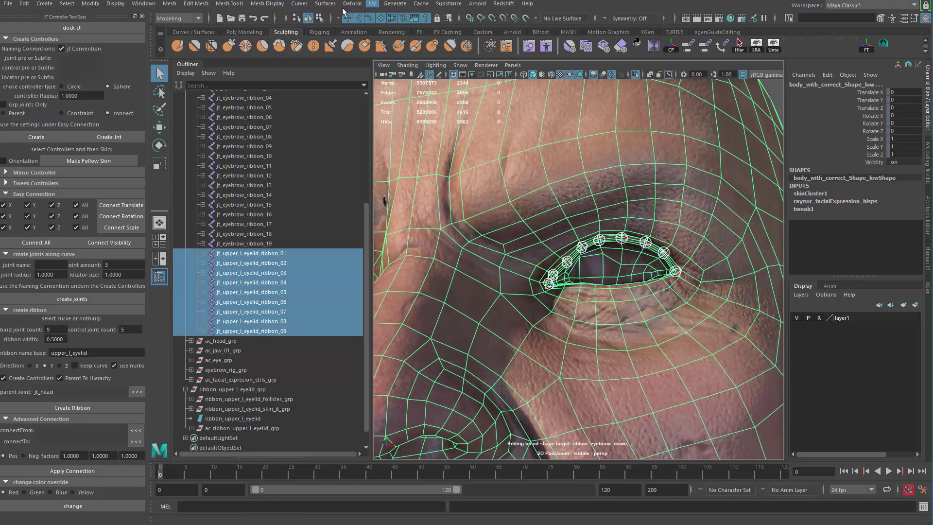
key(space)
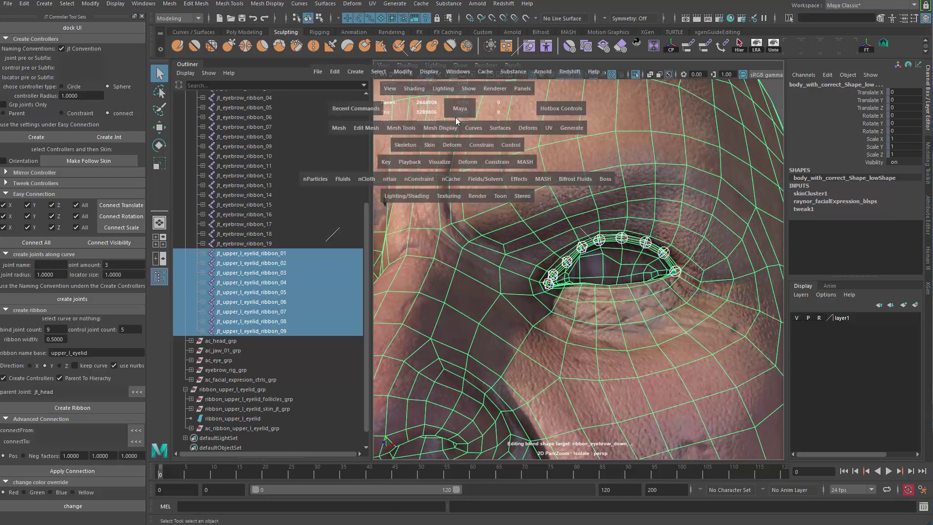
click(431, 145)
click(554, 170)
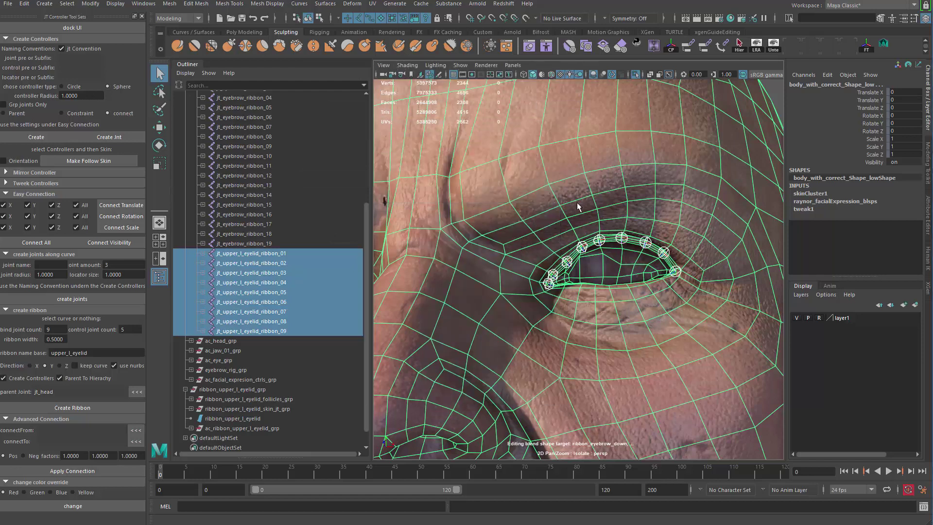
drag(495, 25, 591, 127)
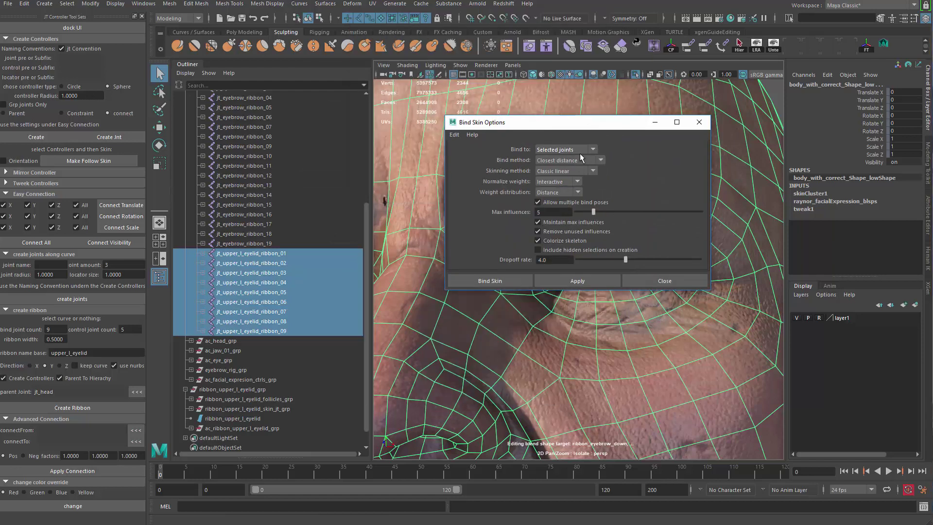
click(704, 124)
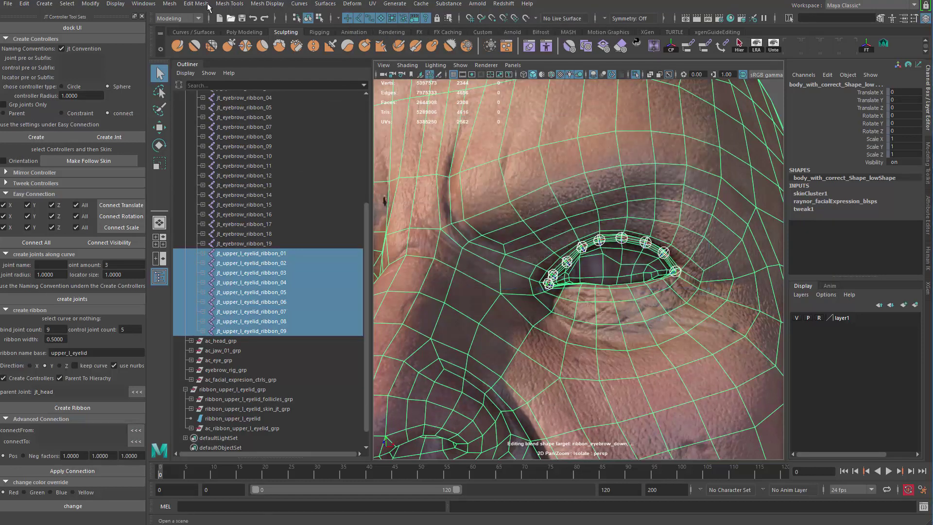
Switch to the Rigging menu set and add the selected joints as skin influences, with weights locked and a default weight of 0
click(188, 16)
click(188, 37)
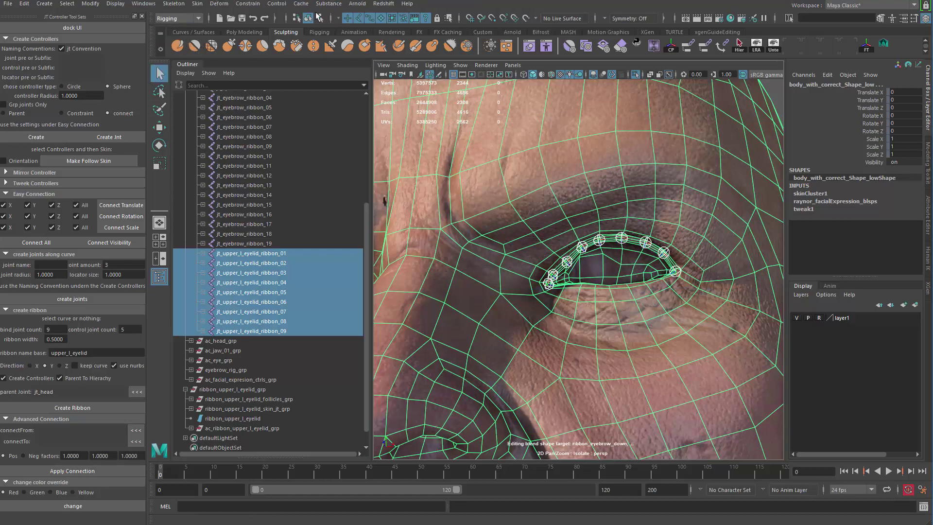
click(203, 4)
mouse_move(288, 235)
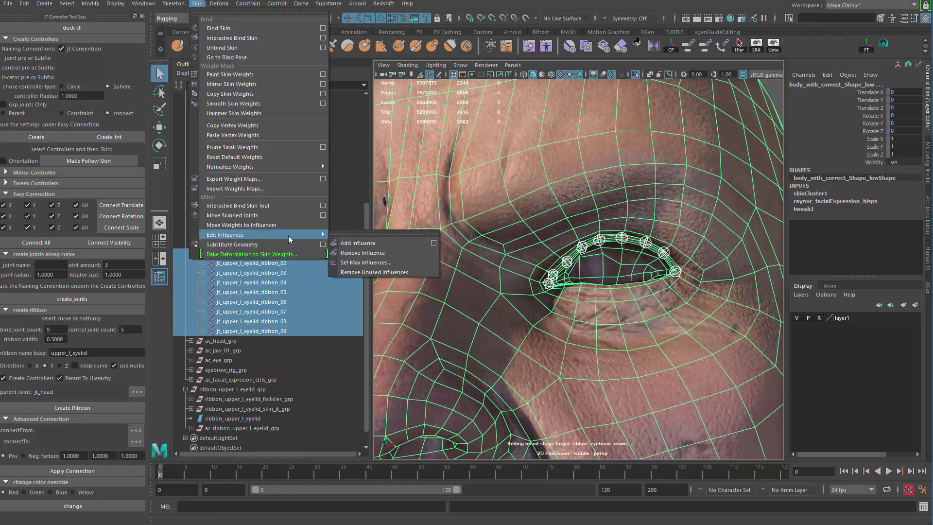
click(433, 243)
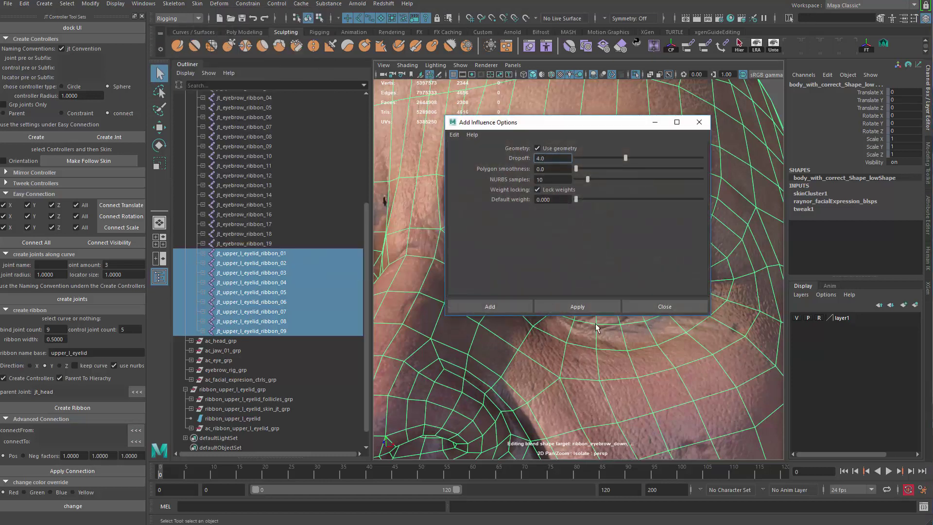
click(559, 307)
click(629, 309)
Select only the body mesh and start the Paint Skin Weights Tool on it
click(604, 353)
alt+middle_drag(591, 271, 626, 249)
scroll(585, 244, up, 5)
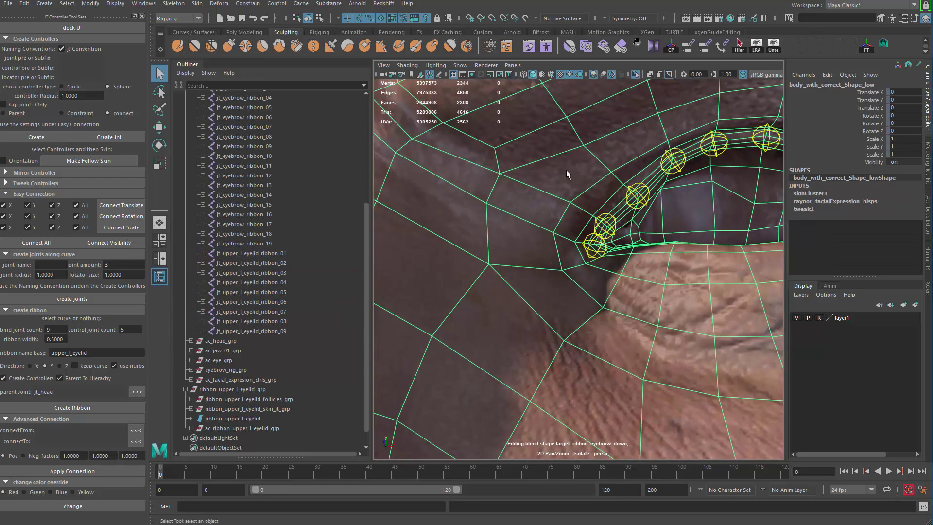
right_drag(564, 168, 521, 141)
alt+middle_drag(589, 275, 577, 252)
Shrink the weight-painting brush to suit the inner eye corner and open the Paint Skin Weights Tool settings
scroll(577, 250, up, 3)
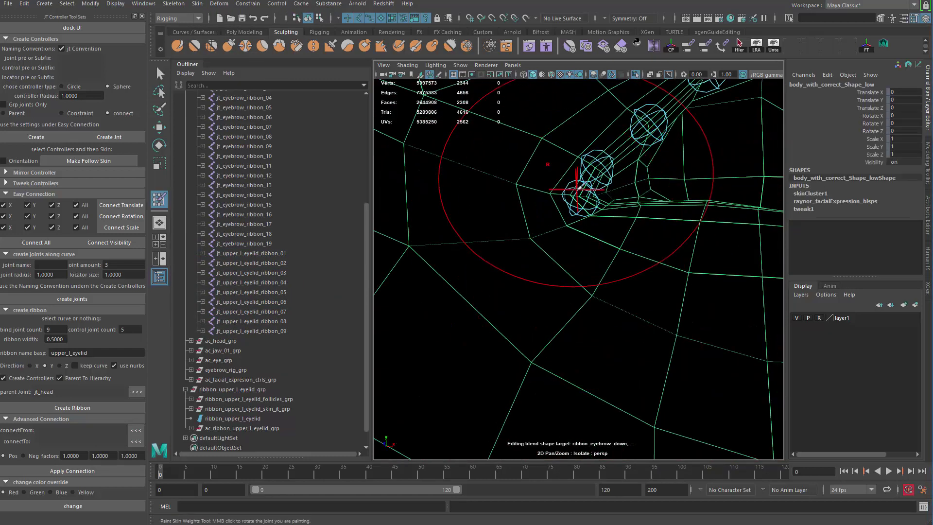
key(b)
drag(575, 190, 491, 190)
alt+middle_drag(559, 217, 583, 260)
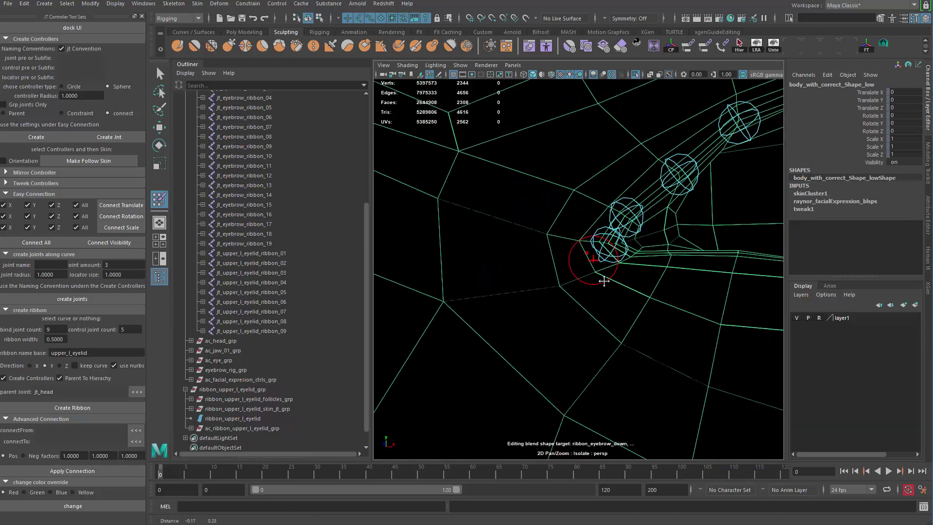
scroll(583, 260, down, 1)
drag(932, 165, 680, 32)
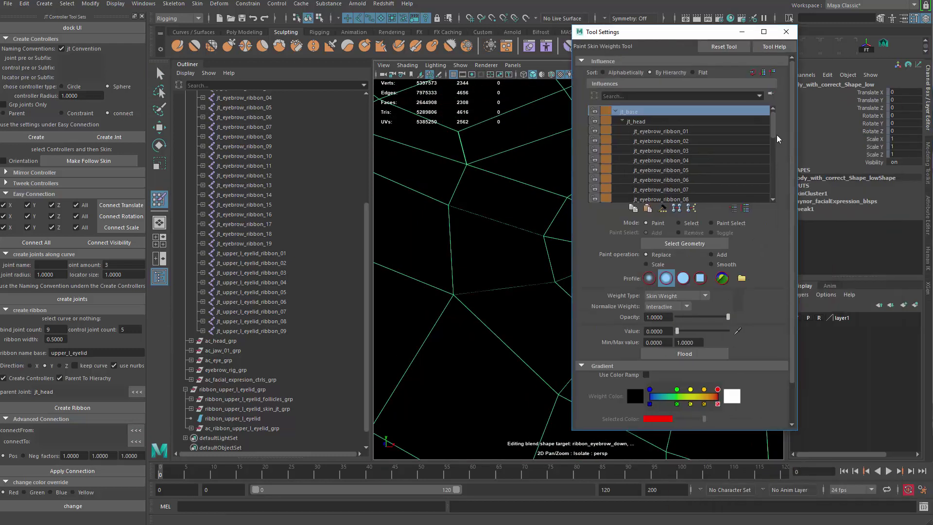
Unlock the skin weights of influences jt_upper_l_eyelid_ribbon_01 through jt_upper_l_eyelid_ribbon_09
drag(775, 134, 773, 192)
click(666, 123)
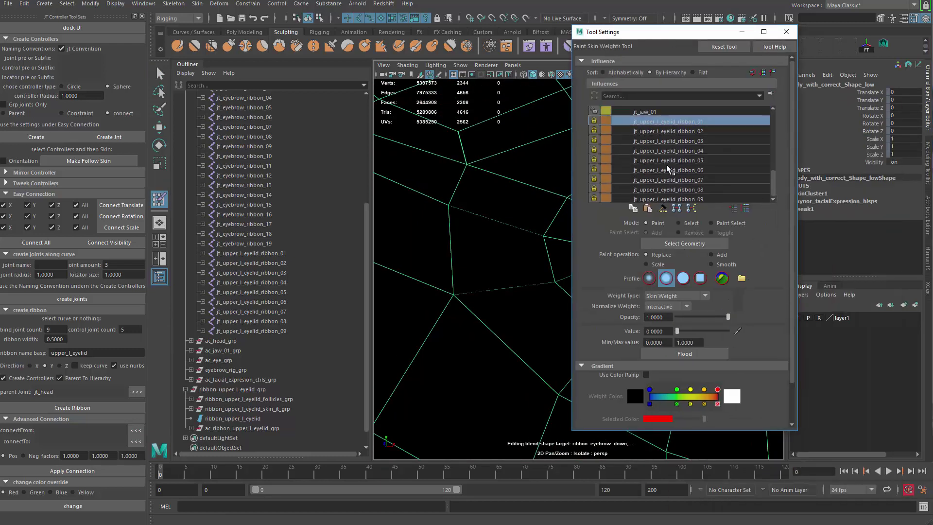
click(674, 209)
shift+click(634, 198)
click(593, 137)
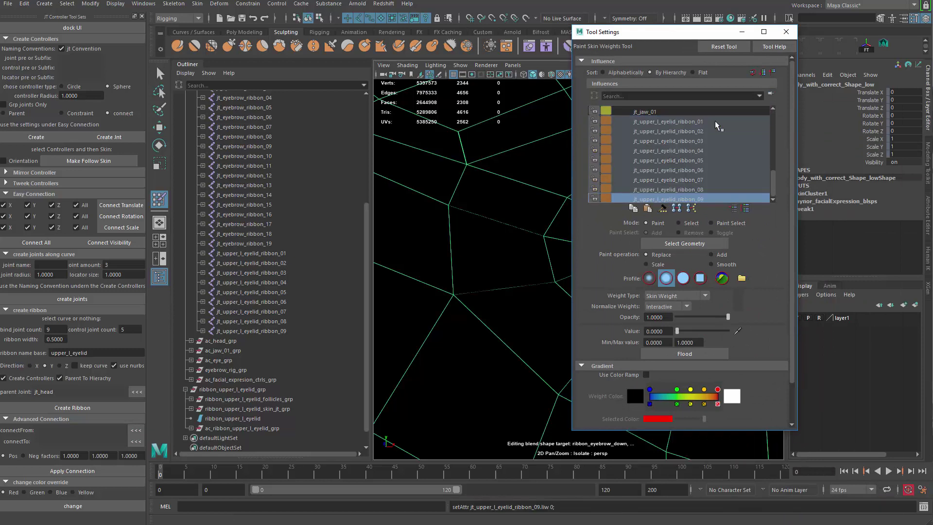
click(786, 31)
Set the paint value to 1 and paint weights for upper eyelid joints 01 and 02 at the inner eye corner
scroll(662, 191, up, 4)
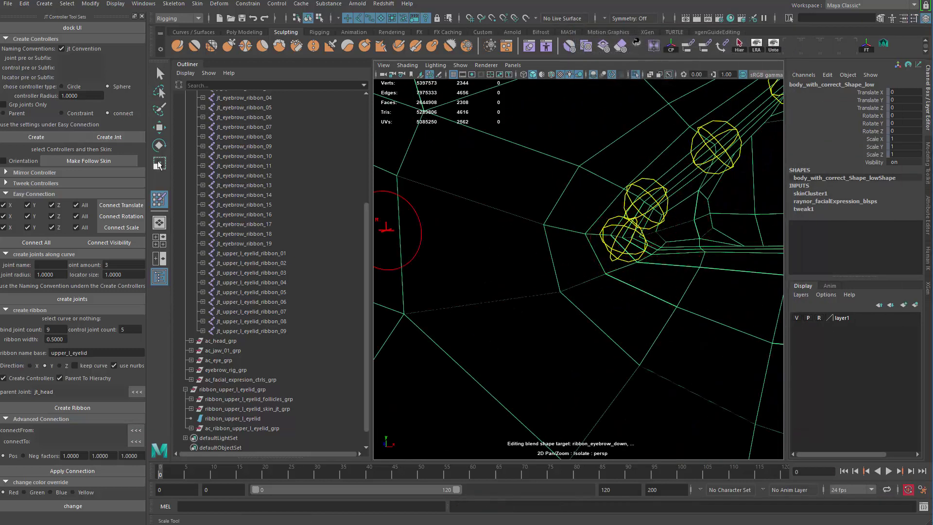
double_click(158, 202)
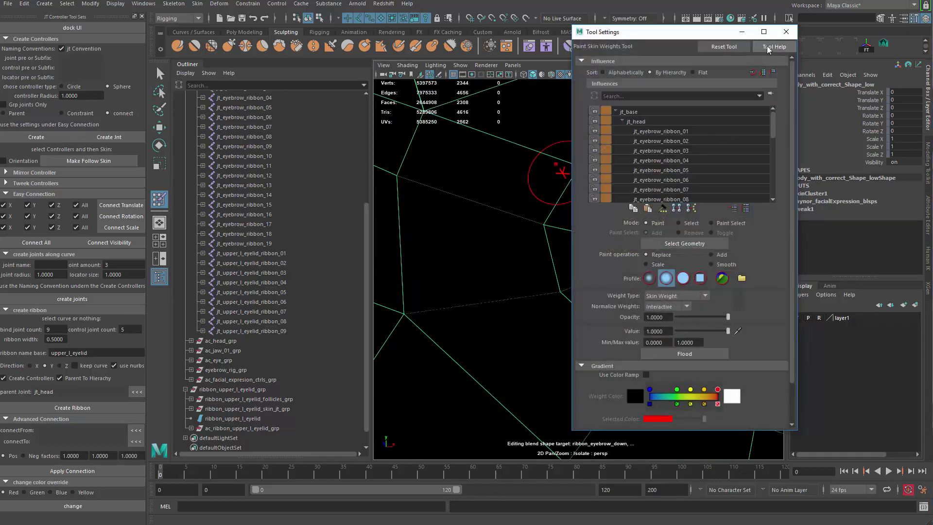
click(786, 31)
scroll(612, 262, up, 3)
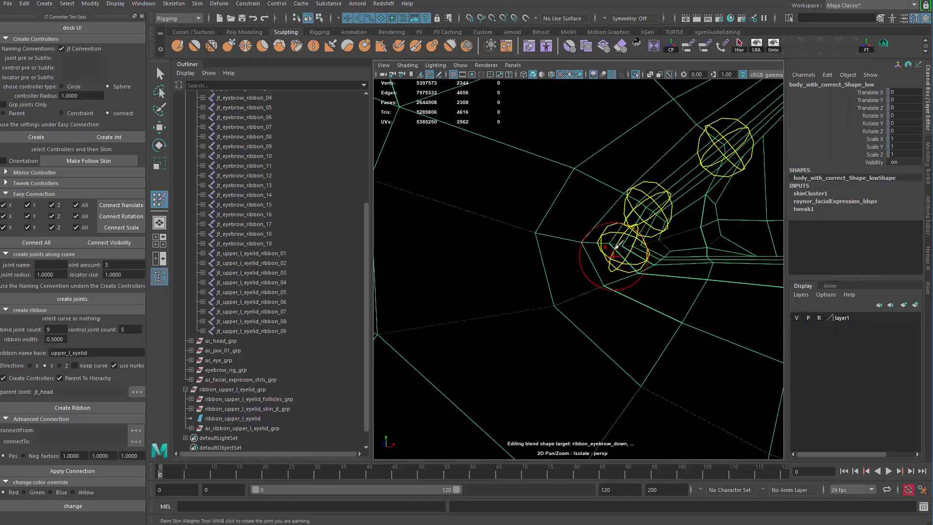
mouse_move(603, 240)
mouse_down()
mouse_move(628, 235)
mouse_move(569, 250)
mouse_move(595, 239)
mouse_up()
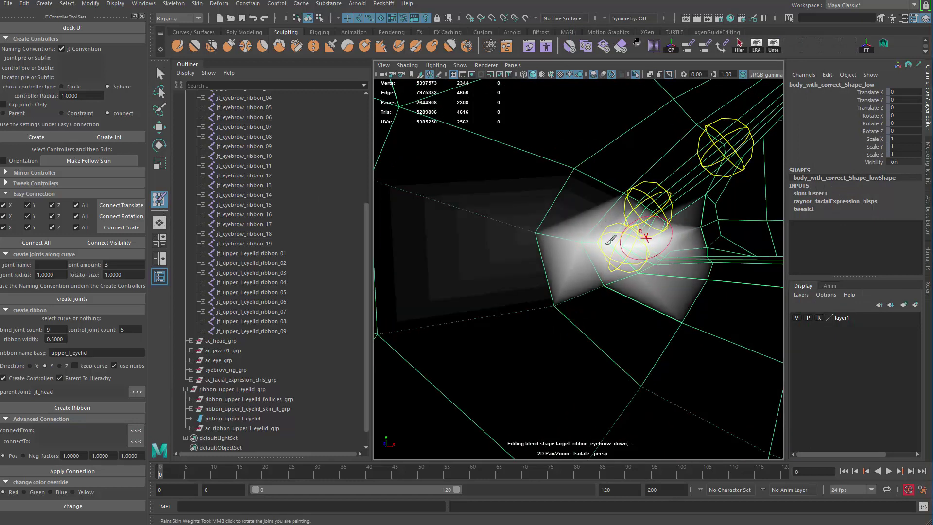
right_drag(652, 195, 645, 134)
mouse_move(649, 206)
mouse_down()
mouse_move(625, 199)
mouse_move(659, 214)
mouse_up()
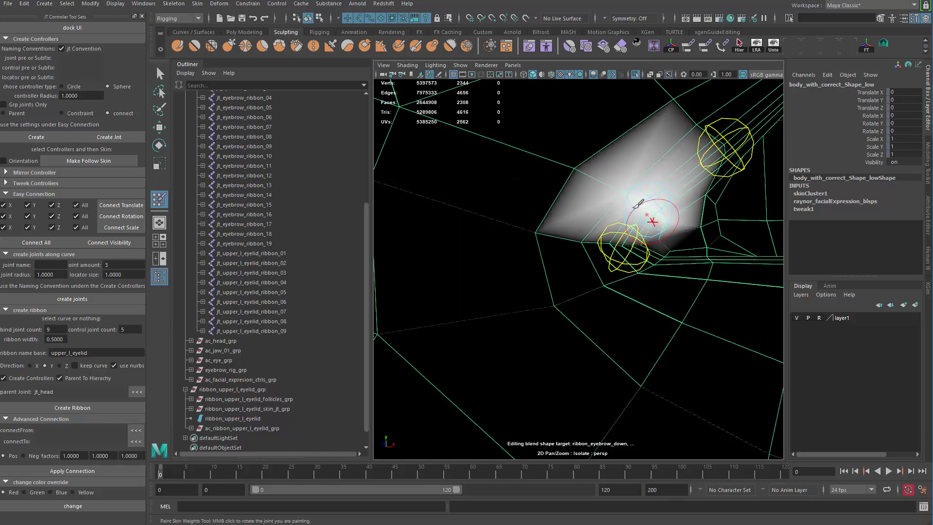
Paint weights for upper eyelid joints 03 and 04 on the lid vertices around each joint
alt+middle_drag(649, 179, 619, 209)
right_drag(697, 164, 690, 116)
mouse_move(651, 163)
mouse_down()
mouse_move(718, 206)
mouse_move(696, 174)
mouse_up()
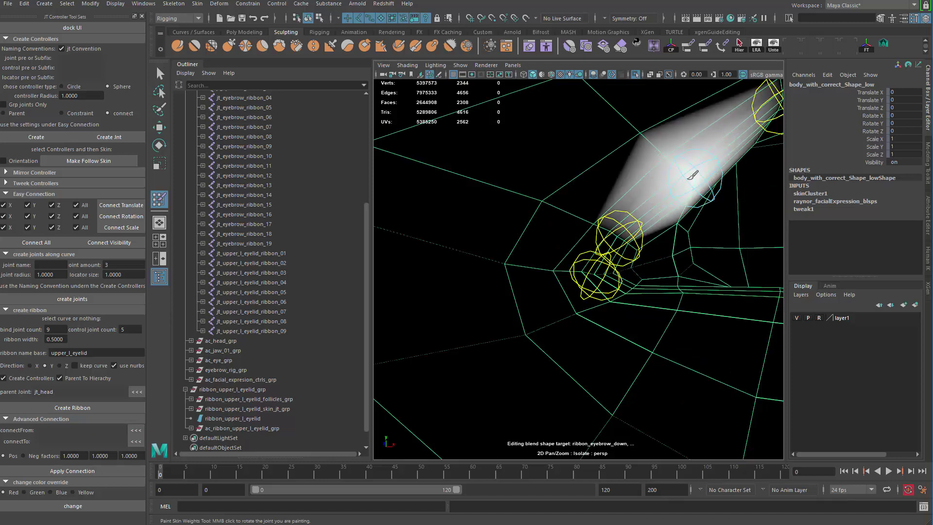
alt+middle_drag(701, 171, 556, 259)
alt+middle_drag(614, 214, 552, 250)
right_drag(673, 190, 669, 174)
mouse_move(659, 177)
alt+mouse_down()
mouse_move(483, 191)
mouse_move(510, 250)
alt+mouse_up()
mouse_move(578, 192)
mouse_down()
mouse_move(616, 294)
mouse_move(629, 292)
mouse_move(572, 211)
mouse_move(563, 229)
mouse_up()
Paint weights for upper eyelid joints 05 and 06 across the middle of the upper lid
alt+middle_drag(629, 230, 645, 260)
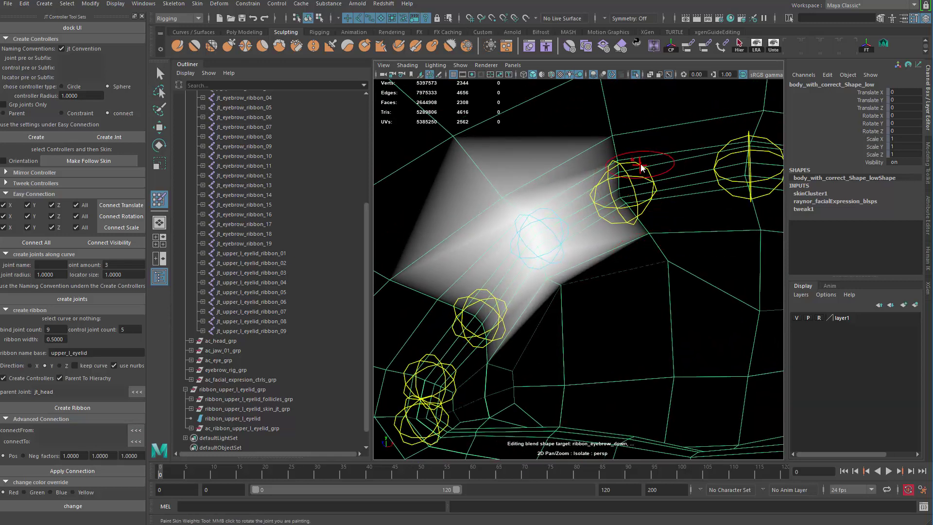
right_drag(641, 165, 648, 140)
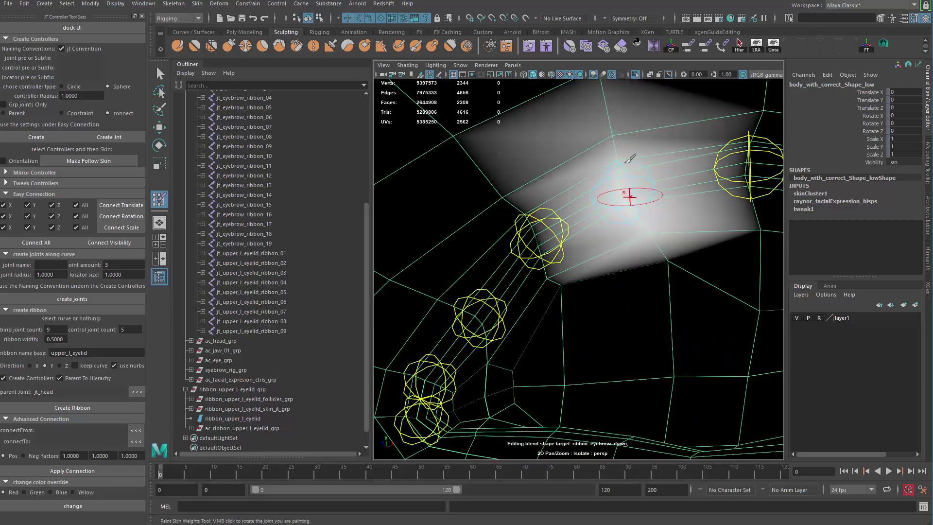
mouse_move(624, 168)
mouse_down()
mouse_move(628, 199)
mouse_move(636, 181)
mouse_up()
alt+middle_drag(638, 180, 537, 212)
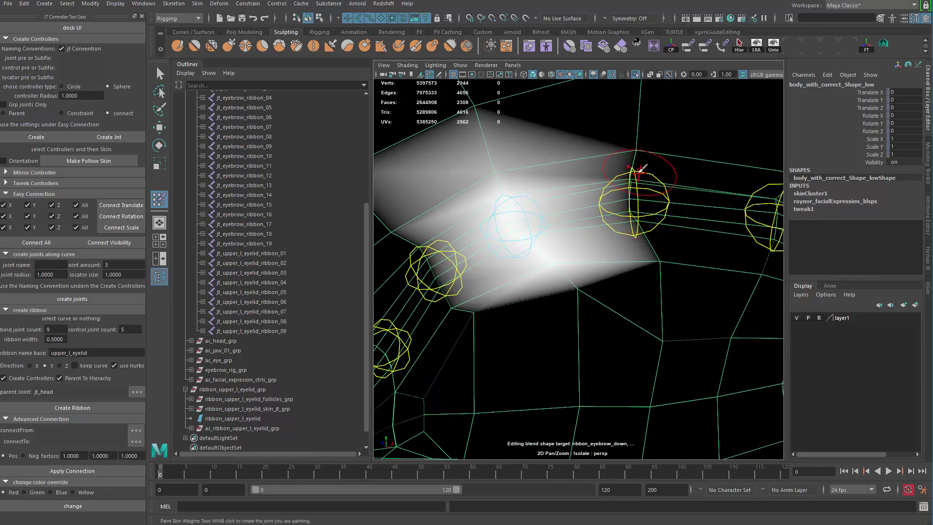
right_drag(637, 171, 630, 107)
mouse_move(634, 170)
mouse_down()
mouse_move(644, 249)
mouse_move(640, 181)
mouse_move(653, 256)
mouse_up()
Paint weights for upper eyelid joints 07 and 08 on the outer half of the upper lid
alt+middle_drag(654, 225, 468, 223)
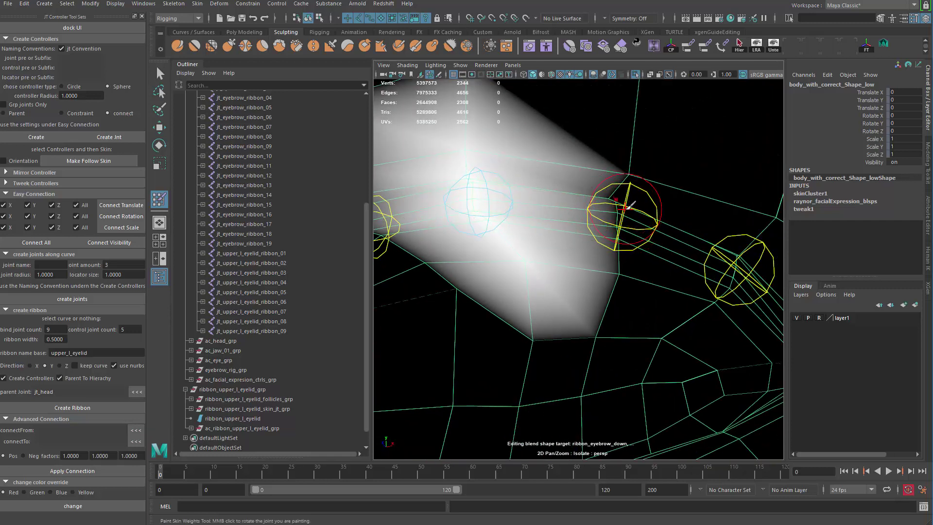
right_drag(628, 204, 636, 175)
drag(637, 175, 624, 259)
alt+right_drag(623, 259, 603, 248)
mouse_move(604, 248)
alt+mouse_down()
mouse_move(627, 240)
mouse_move(618, 246)
alt+mouse_up()
mouse_move(578, 281)
alt+mouse_down()
mouse_move(618, 337)
mouse_move(625, 271)
alt+mouse_up()
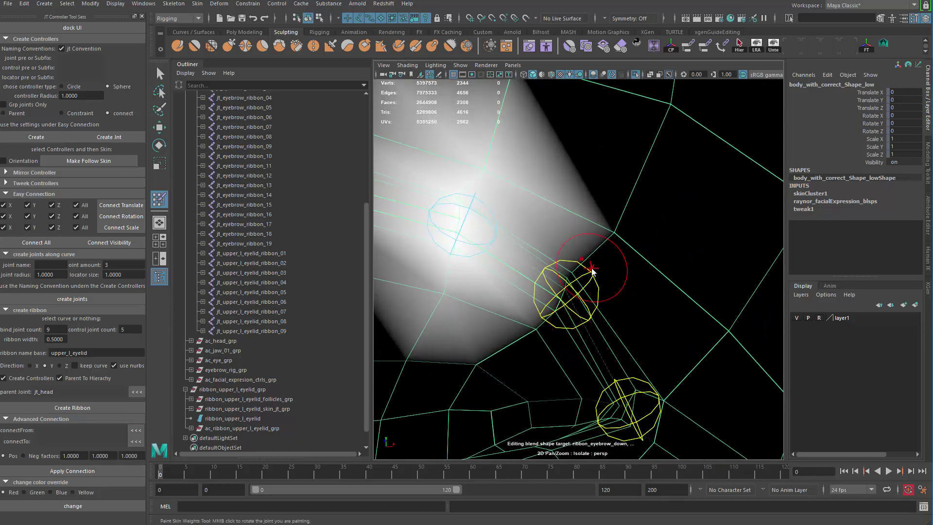
right_click(592, 271)
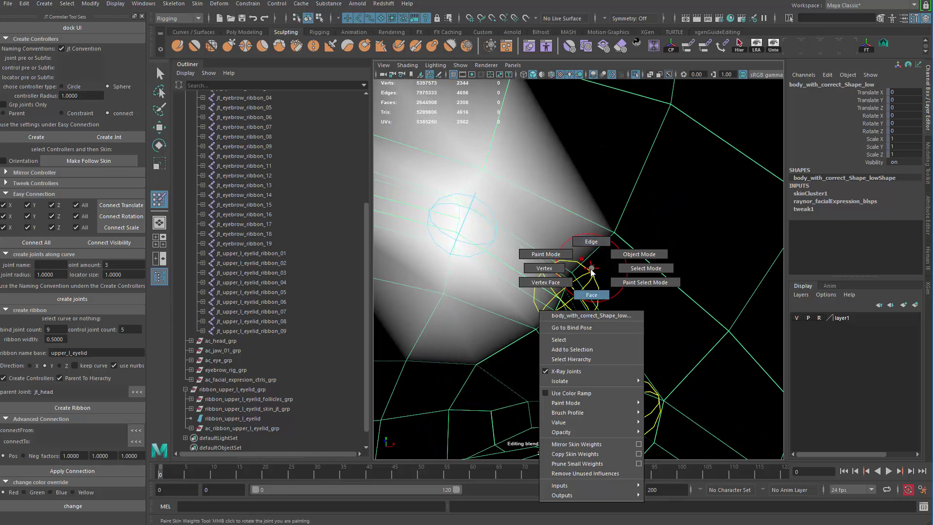
right_drag(589, 273, 591, 249)
mouse_move(578, 285)
mouse_down()
mouse_move(560, 308)
mouse_move(566, 320)
mouse_up()
Paint weights for upper eyelid joint 09 on the vertices at the outer eye corner
alt+middle_drag(583, 320, 551, 260)
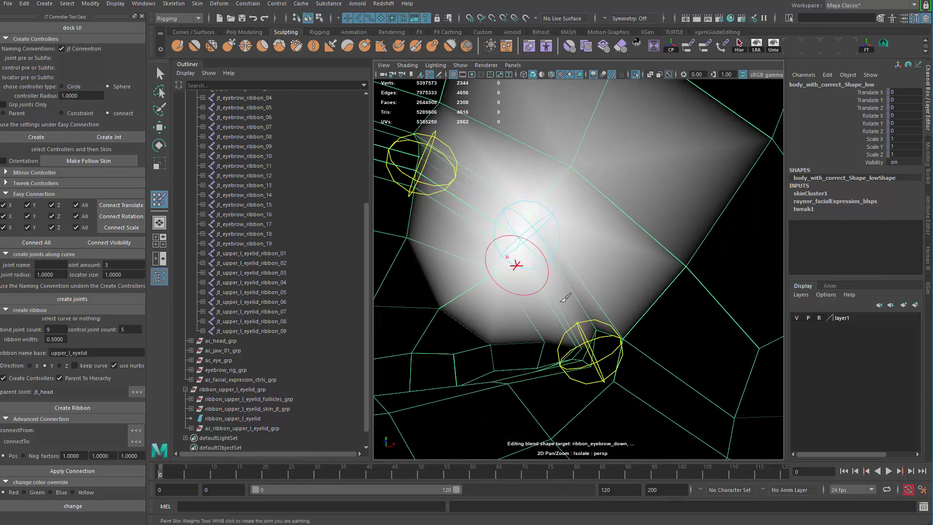
right_drag(616, 334, 617, 293)
alt+drag(617, 292, 603, 336)
alt+middle_drag(603, 336, 576, 376)
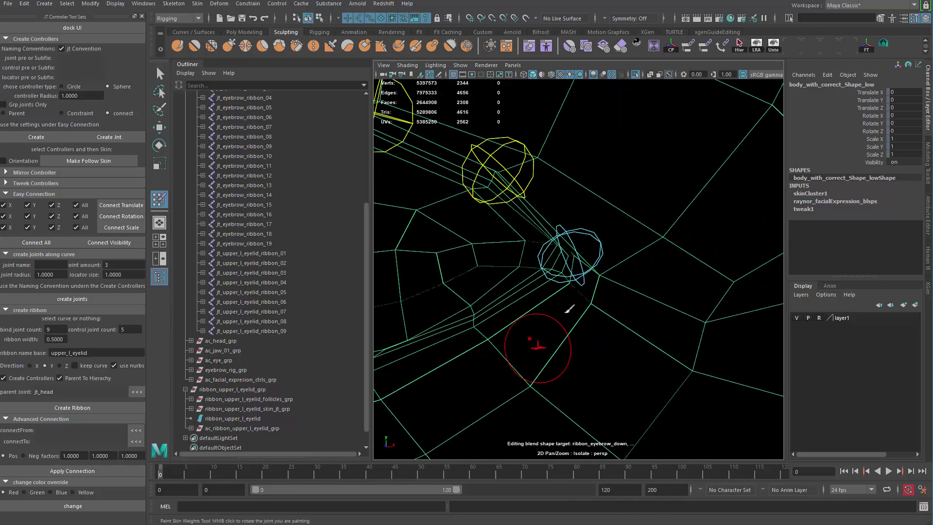
mouse_move(578, 282)
mouse_down()
mouse_move(587, 263)
mouse_move(602, 271)
mouse_up()
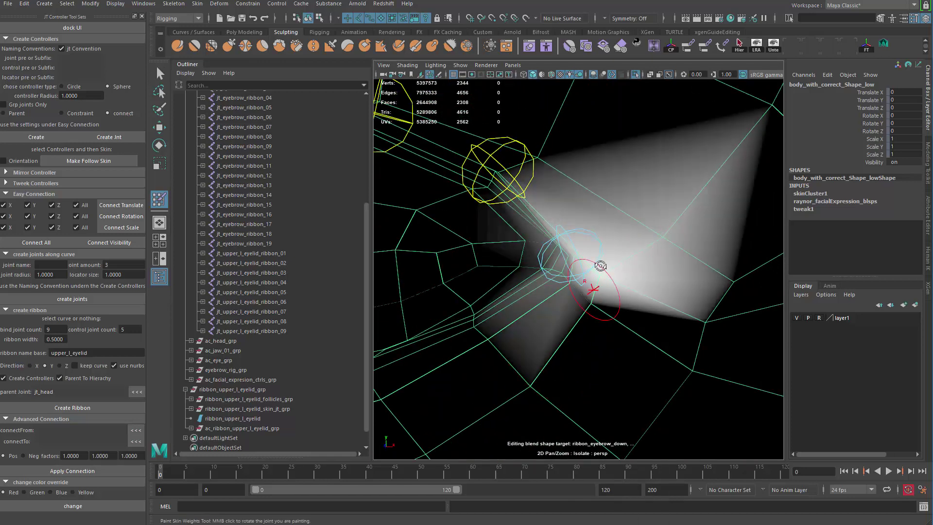
drag(654, 241, 661, 236)
Return to the inner eye corner, check joint 02's weights and repaint joint 01's weights around the corner
alt+drag(581, 339, 614, 251)
mouse_move(634, 248)
alt+right_down()
mouse_move(546, 265)
mouse_move(566, 270)
alt+right_up()
alt+drag(617, 294, 651, 266)
alt+right_drag(502, 229, 440, 238)
alt+middle_drag(621, 305, 625, 270)
alt+drag(625, 270, 646, 279)
alt+drag(735, 272, 718, 236)
alt+middle_drag(565, 278, 623, 297)
alt+right_drag(623, 297, 690, 292)
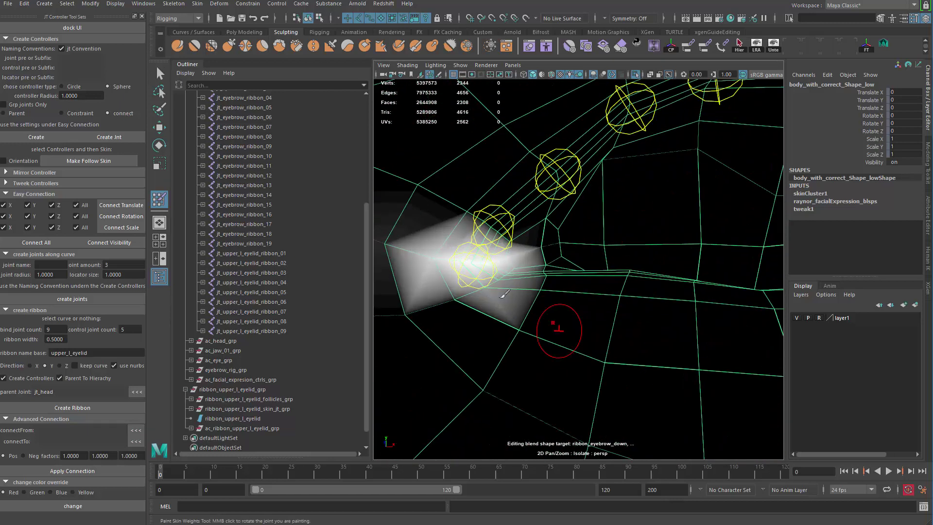
right_drag(488, 263, 480, 232)
right_drag(492, 267, 485, 221)
alt+middle_drag(483, 192, 545, 196)
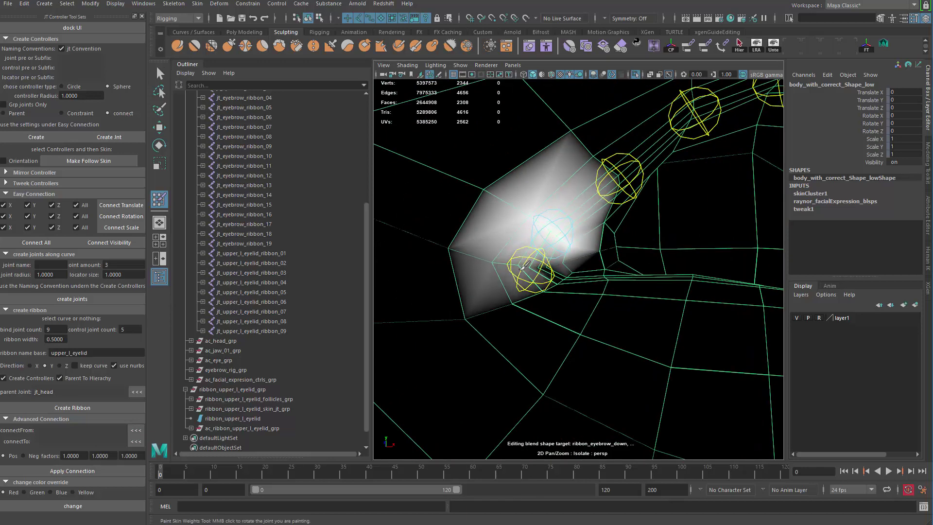
right_drag(522, 278, 518, 252)
mouse_move(521, 274)
mouse_down()
mouse_move(500, 266)
mouse_move(569, 273)
mouse_move(578, 261)
mouse_up()
mouse_move(455, 246)
mouse_down()
mouse_move(565, 264)
mouse_move(573, 243)
mouse_up()
Check the outer-corner joint, then add more weight for upper eyelid joint 01 at the inner eye corner
alt+right_drag(573, 224, 554, 223)
alt+middle_drag(553, 223, 440, 221)
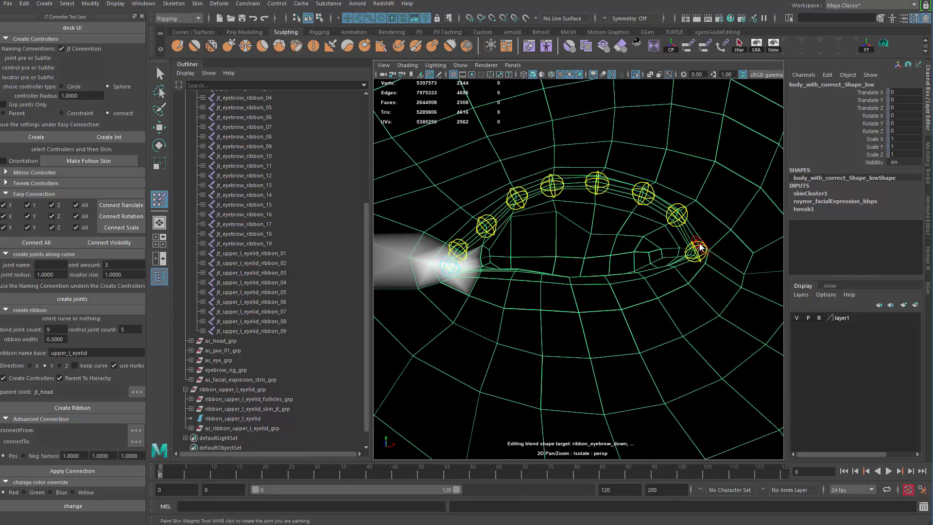
right_drag(699, 246, 704, 209)
alt+middle_drag(466, 267, 559, 252)
alt+right_drag(559, 252, 614, 357)
right_drag(484, 208, 484, 215)
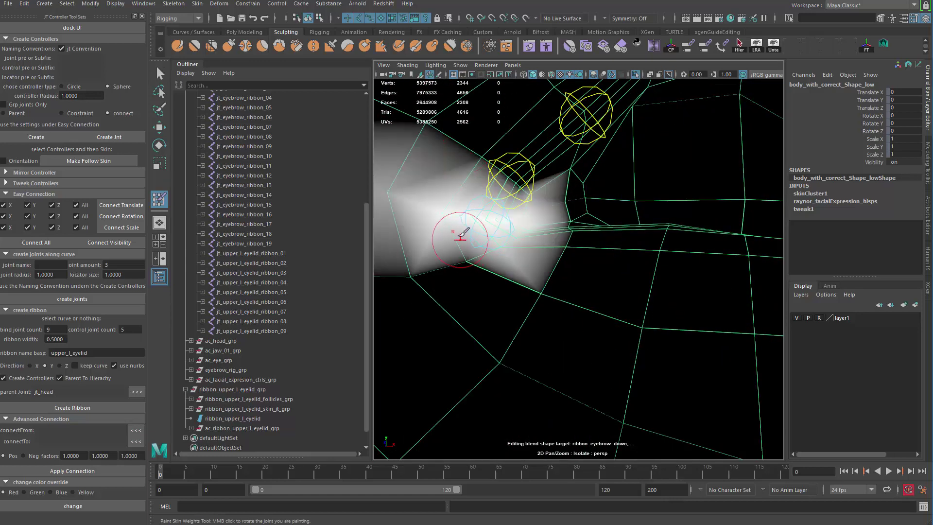
drag(489, 219, 523, 224)
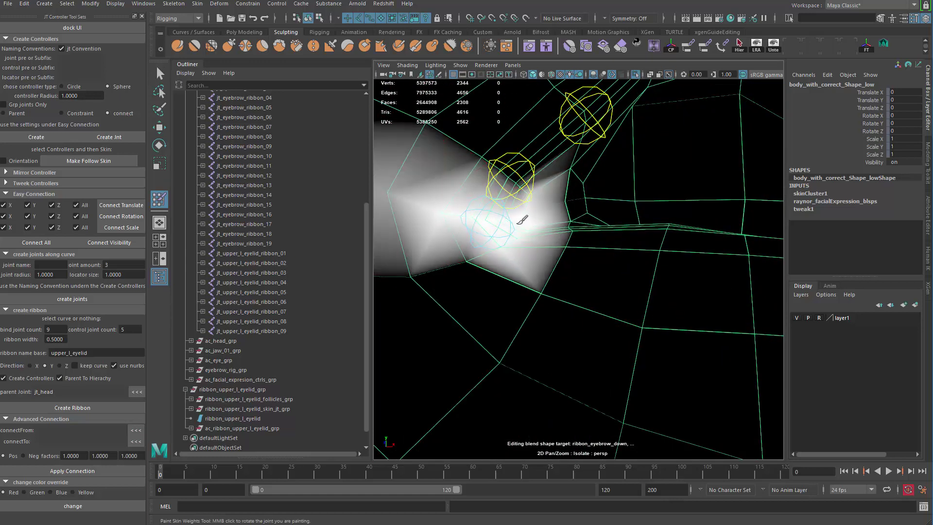
Examine the painted weight influence of the joints at the outer and inner eye corners
scroll(724, 213, down, 6)
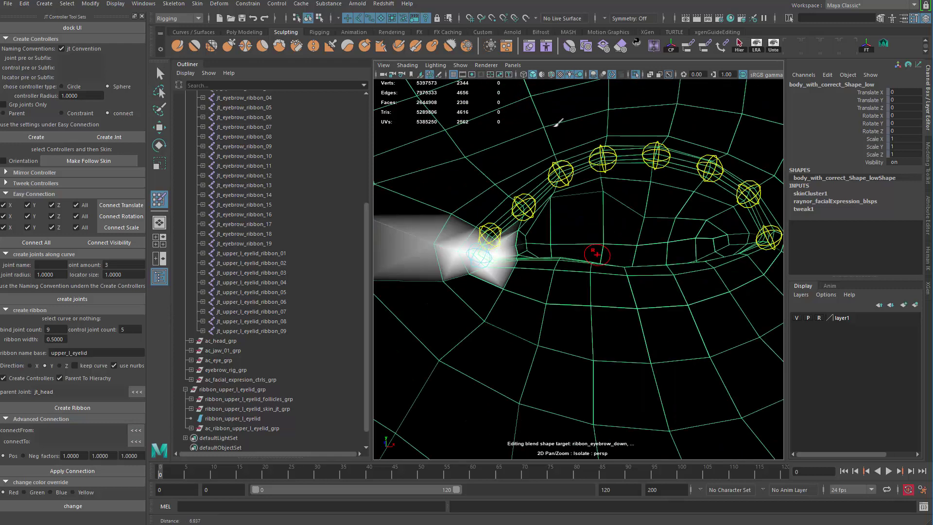
right_click(671, 226)
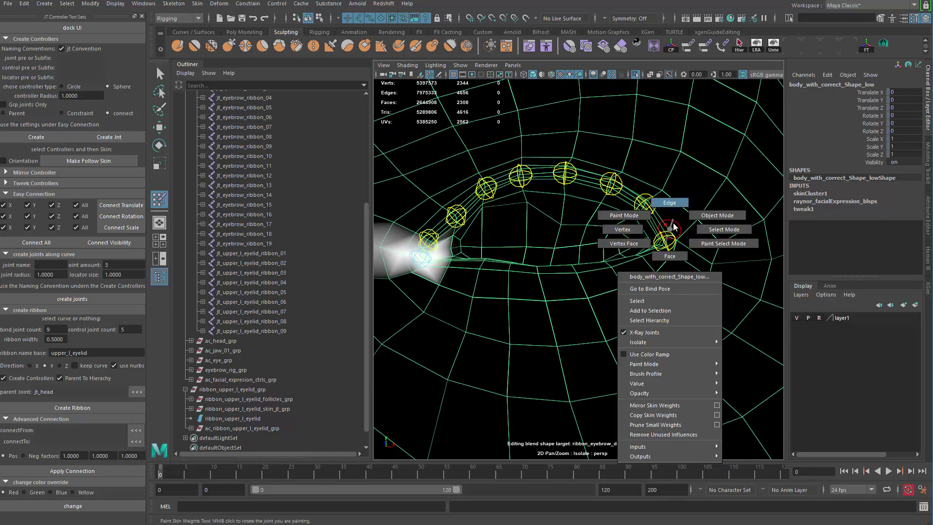
right_click(669, 238)
mouse_move(675, 172)
right_down()
mouse_move(672, 236)
mouse_move(668, 206)
right_up()
alt+middle_drag(535, 239, 670, 235)
alt+right_drag(631, 237, 681, 249)
scroll(583, 190, up, 2)
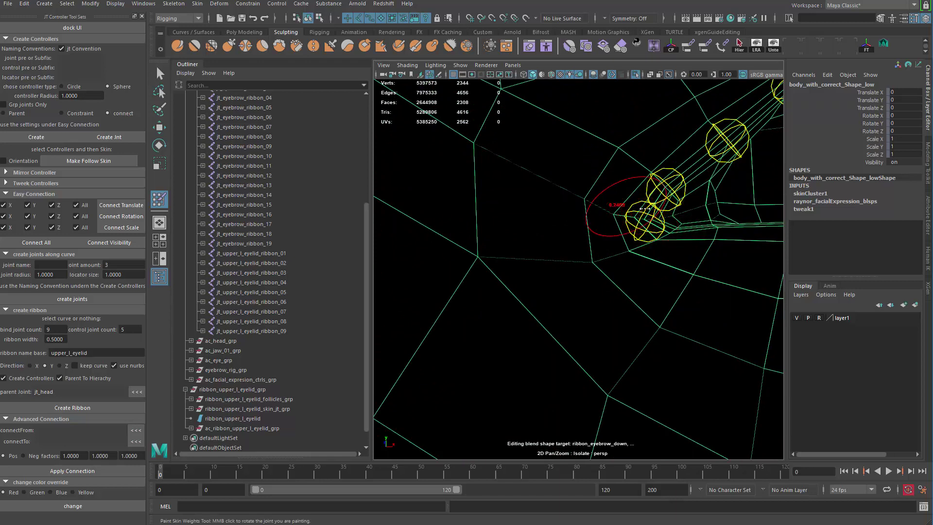
scroll(658, 267, down, 5)
Leave the weight painting tool and isolate the body mesh by itself, without the eyelid joints
key(q)
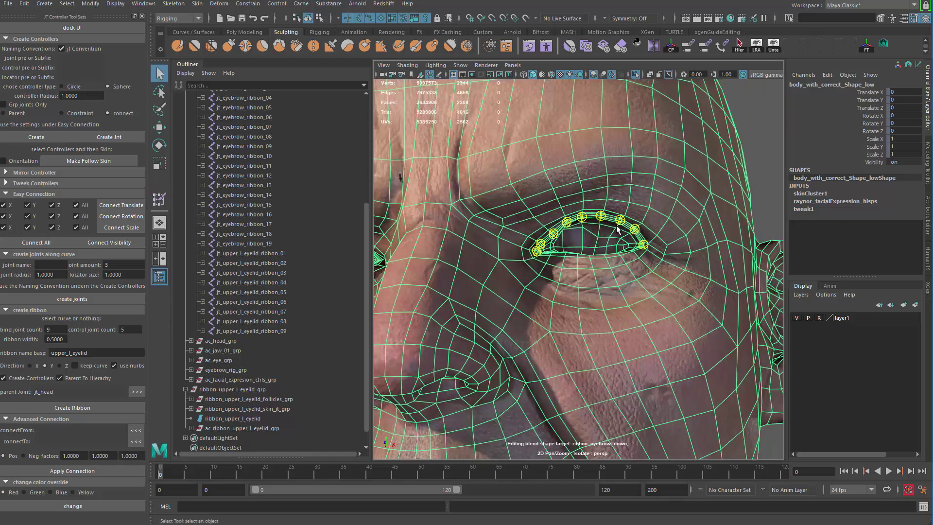
scroll(630, 240, down, 5)
click(745, 200)
scroll(628, 313, up, 5)
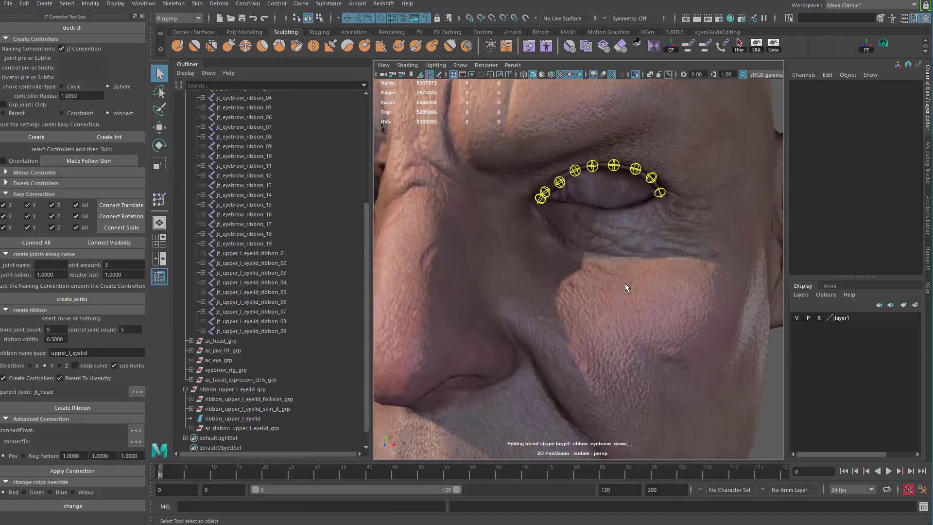
click(645, 308)
key(ctrl+1)
key(ctrl+1)
alt+drag(597, 256, 600, 232)
scroll(600, 232, up, 5)
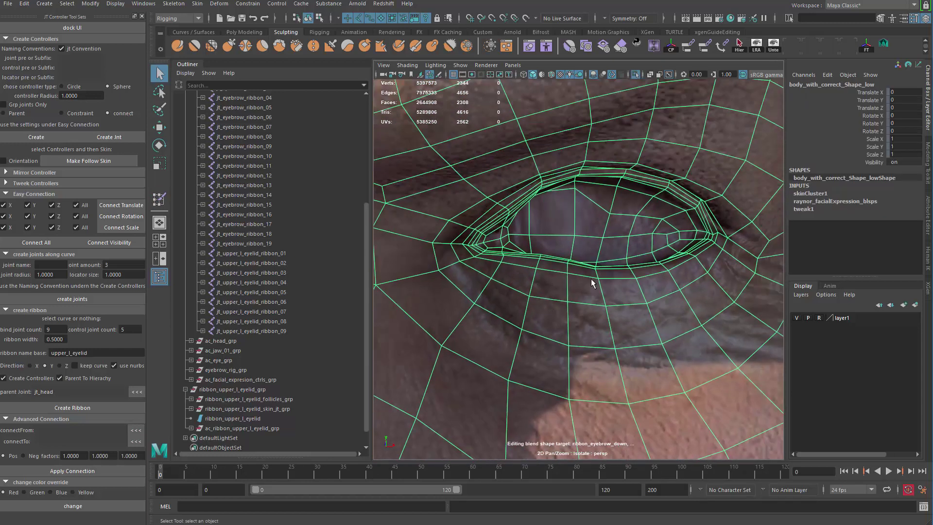
Switch the body mesh to edge selection, select the edges along the upper eyelid rim and compare them with the rig
right_drag(602, 266, 588, 188)
alt+drag(567, 285, 539, 262)
scroll(515, 258, up, 3)
alt+drag(481, 252, 439, 180)
alt+drag(738, 235, 689, 252)
scroll(496, 294, up, 5)
alt+drag(467, 272, 575, 334)
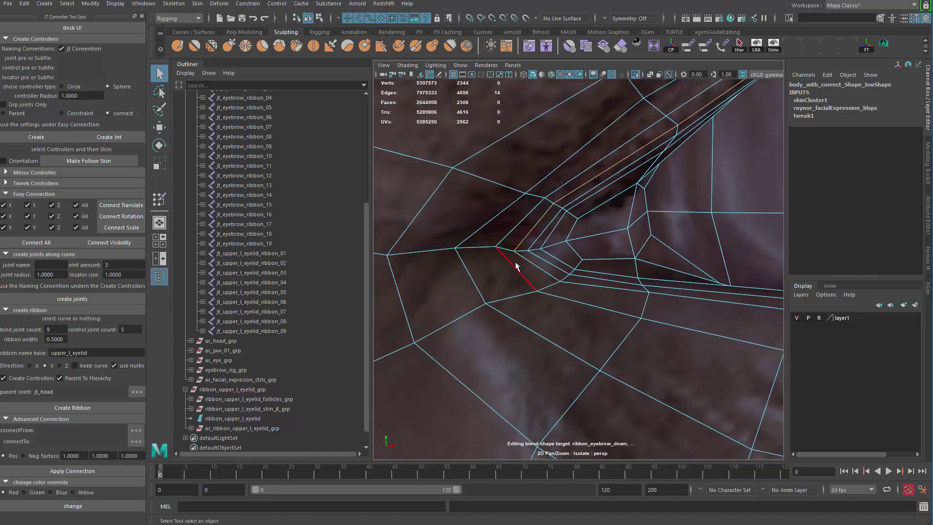
key(ctrl+1)
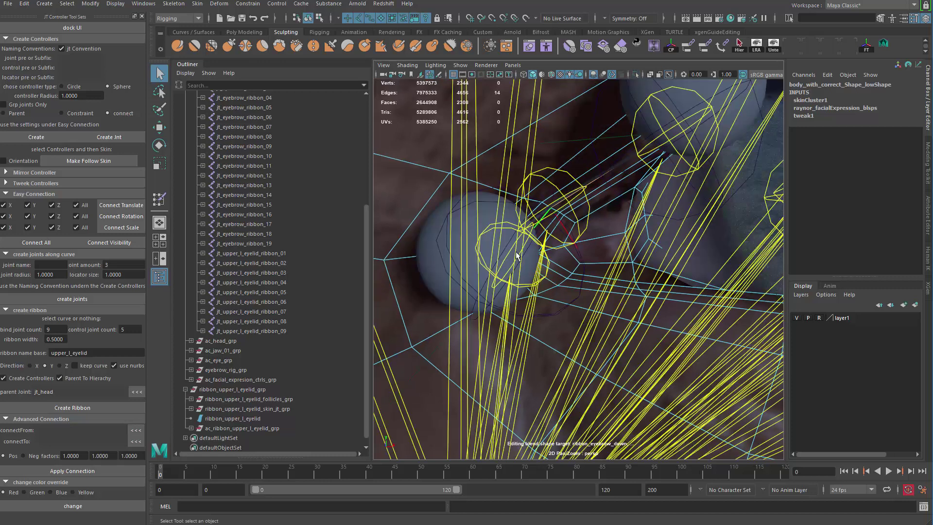
key(ctrl+1)
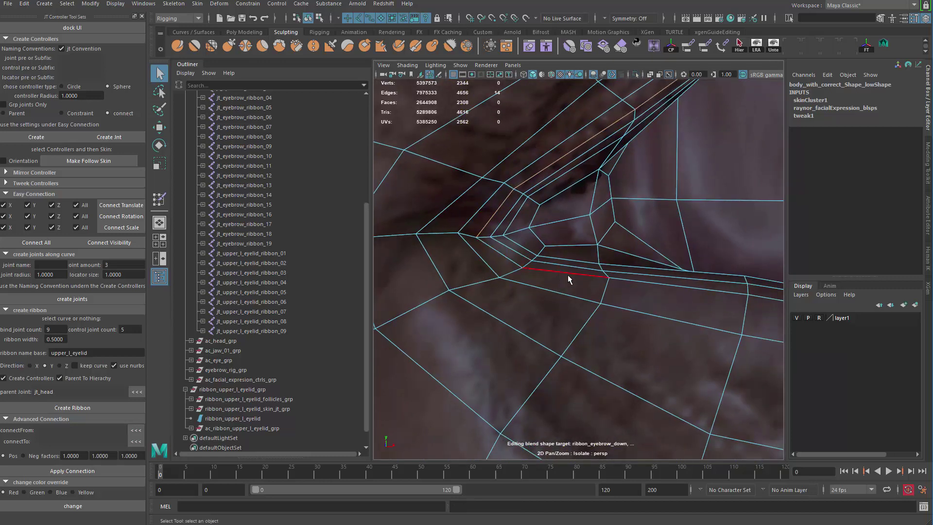
Select the edges along the lower eyelid rim of the body mesh and convert them to a curve
alt+right_drag(578, 273, 510, 195)
alt+middle_drag(679, 239, 504, 213)
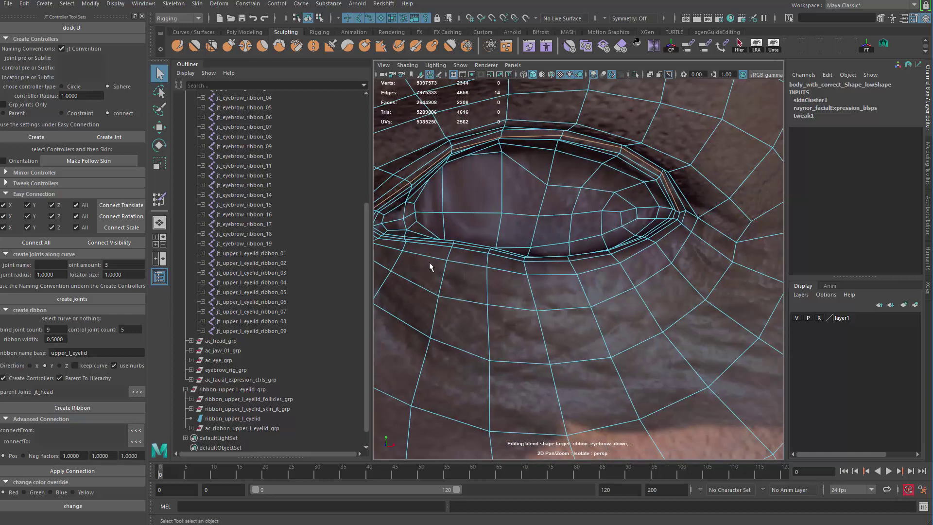
scroll(434, 255, up, 2)
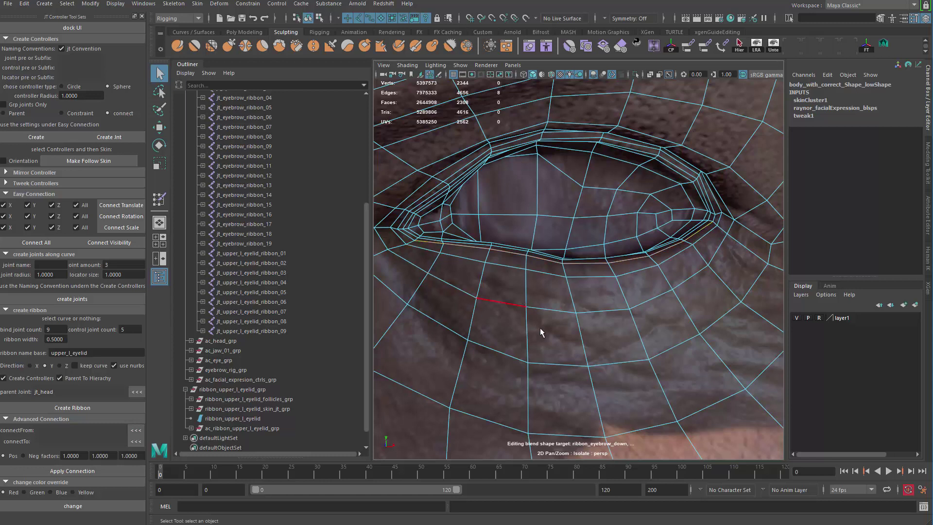
alt+middle_drag(574, 336, 548, 286)
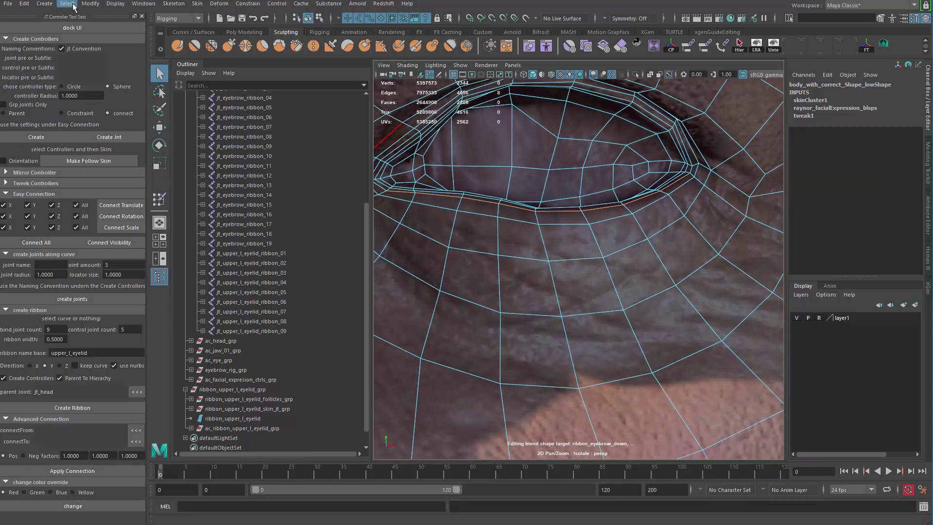
click(90, 5)
mouse_move(161, 240)
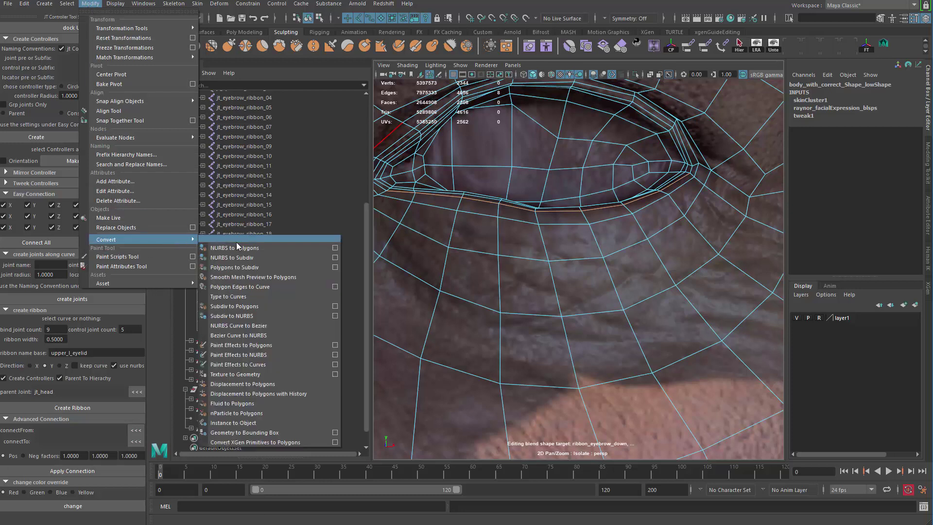
click(285, 287)
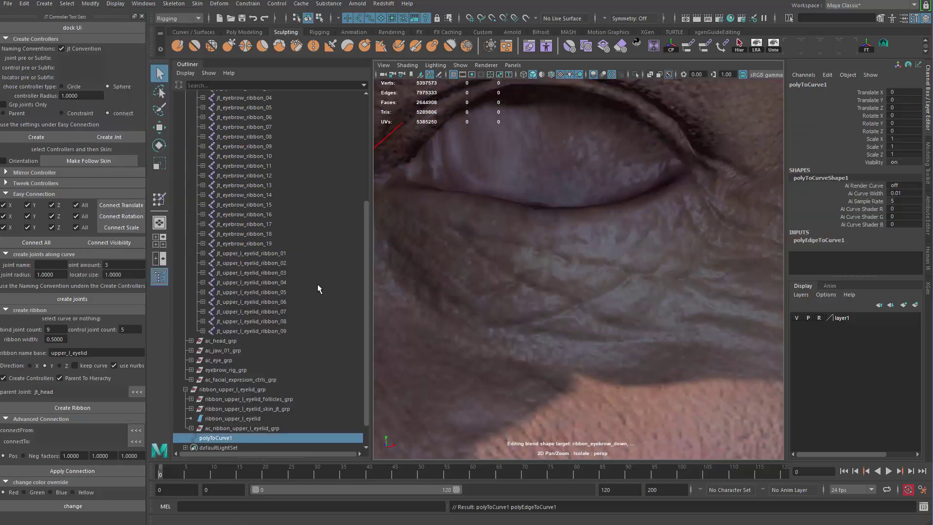
Delete the lower eyelid curve's construction history and center its pivot
alt+right_drag(568, 262, 595, 279)
key(alt+shift+d)
alt+drag(595, 279, 551, 272)
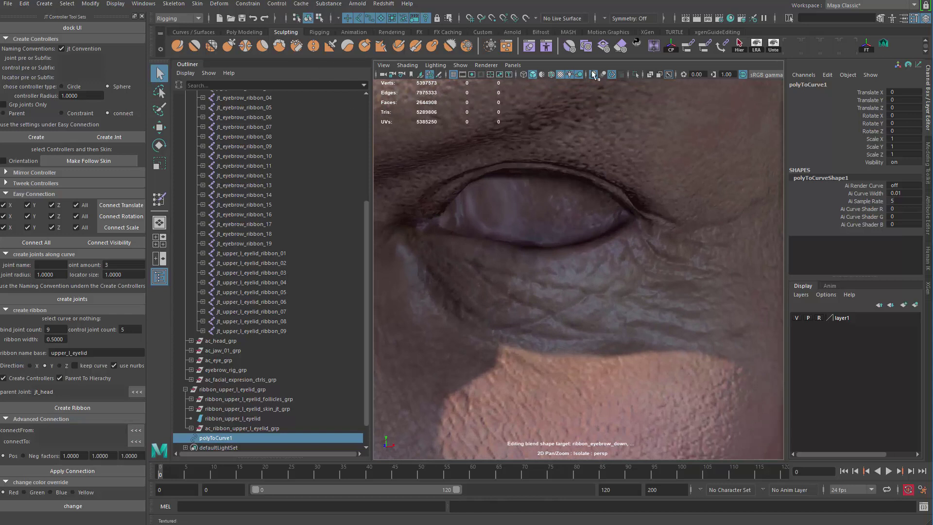
click(677, 46)
Offset the lower eyelid curve to about -0.135 in Z, duplicate it and isolate both curves
key(w)
alt+drag(518, 250, 478, 271)
key(ctrl+d)
shift+click(283, 437)
key(ctrl+1)
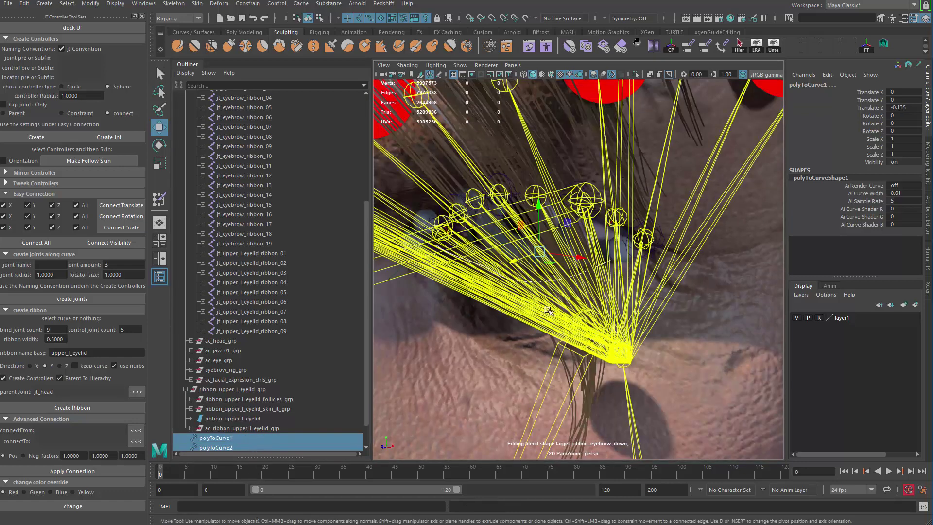
Move the duplicate curve to about 0.204 in Z, leaving a narrow ribbon-wide gap between the two eyelid curves
key(ctrl+1)
alt+drag(562, 319, 506, 336)
drag(435, 229, 462, 278)
click(511, 297)
click(508, 306)
drag(506, 320, 508, 316)
drag(500, 250, 515, 300)
click(510, 308)
key(ctrl+z)
drag(531, 368, 509, 276)
alt+drag(508, 272, 521, 235)
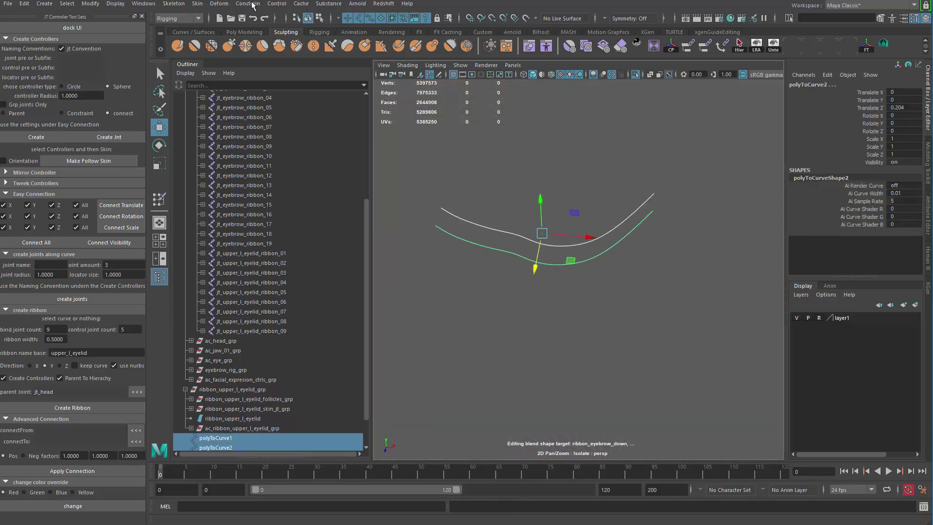
Loft a NURBS surface between the two lower eyelid curves
click(218, 4)
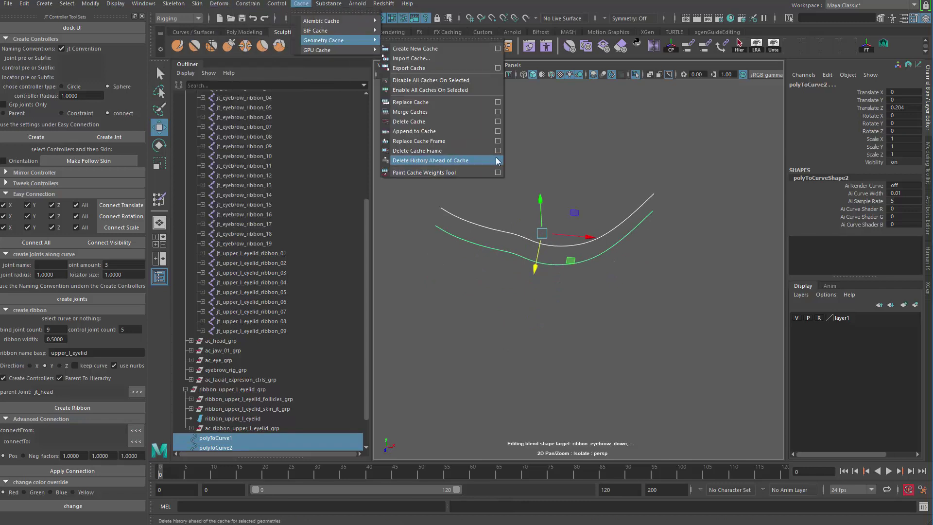
alt+middle_drag(532, 174, 541, 186)
key(space)
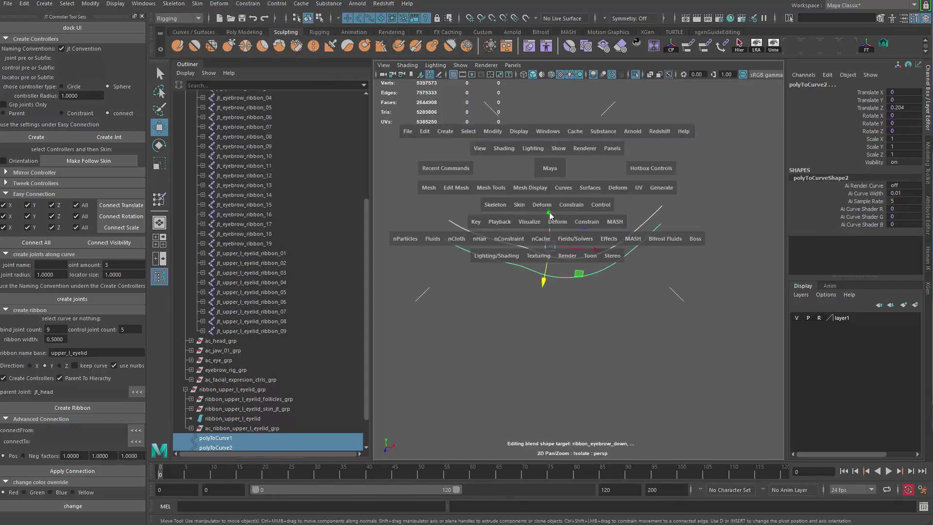
click(602, 187)
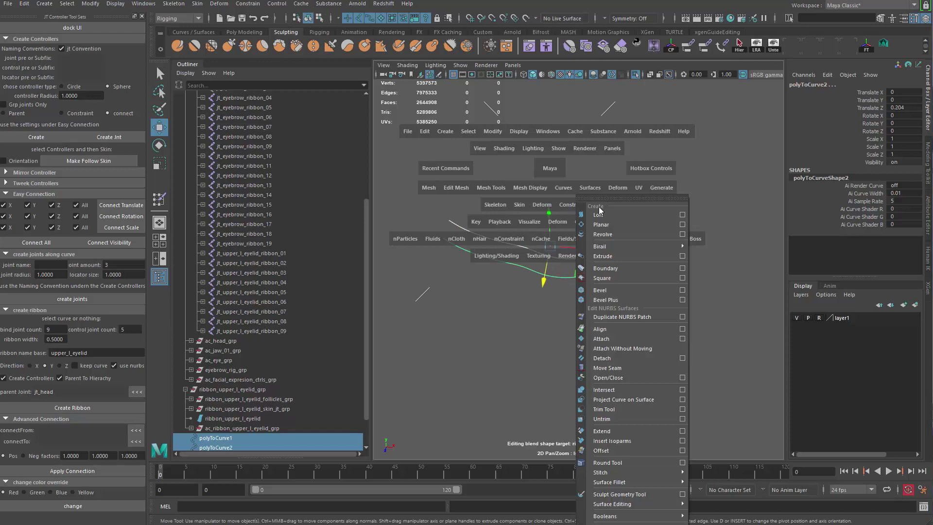
click(623, 213)
scroll(601, 360, up, 1)
Delete the lofted surface's history and remove the two source curves
click(601, 361)
click(579, 263)
key(alt+shift+d)
drag(566, 209, 598, 377)
ctrl+click(582, 270)
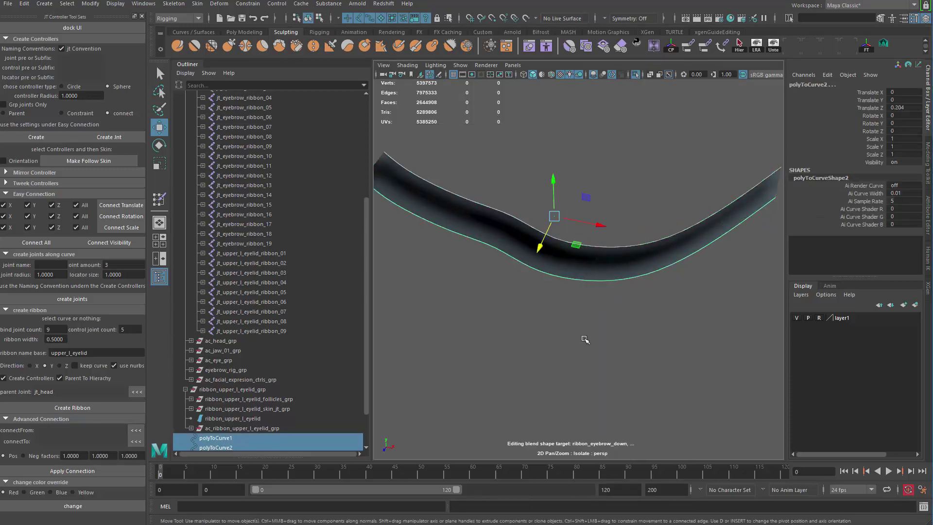
key(Delete)
Select the lofted surface, show the whole rig again and set the ribbon name base to lowper_l_eyelid
click(546, 234)
alt+drag(588, 327, 515, 247)
key(ctrl+1)
scroll(563, 272, down, 4)
alt+middle_drag(515, 248, 499, 241)
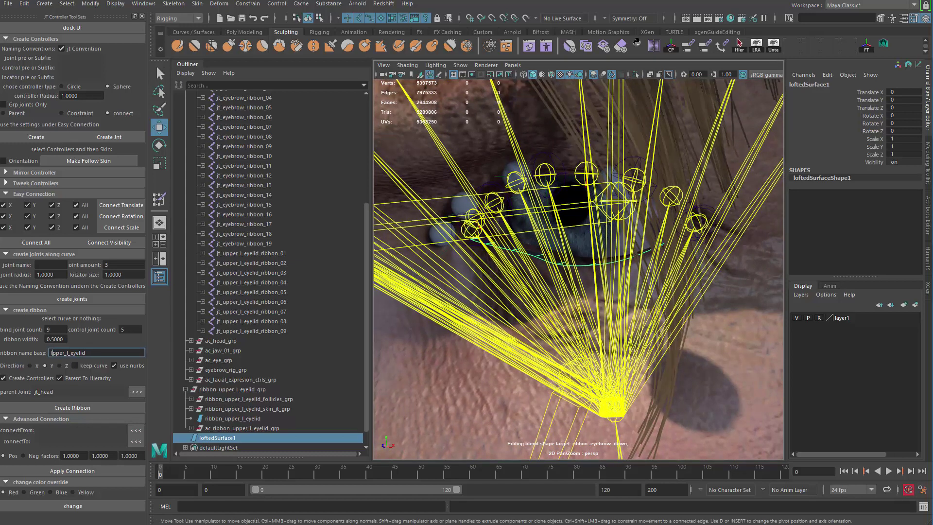
Isolate the body mesh together with the lofted surface and check the surface's fit along the lower eyelid rim
alt+drag(535, 334, 611, 288)
alt+right_drag(610, 287, 652, 331)
click(582, 346)
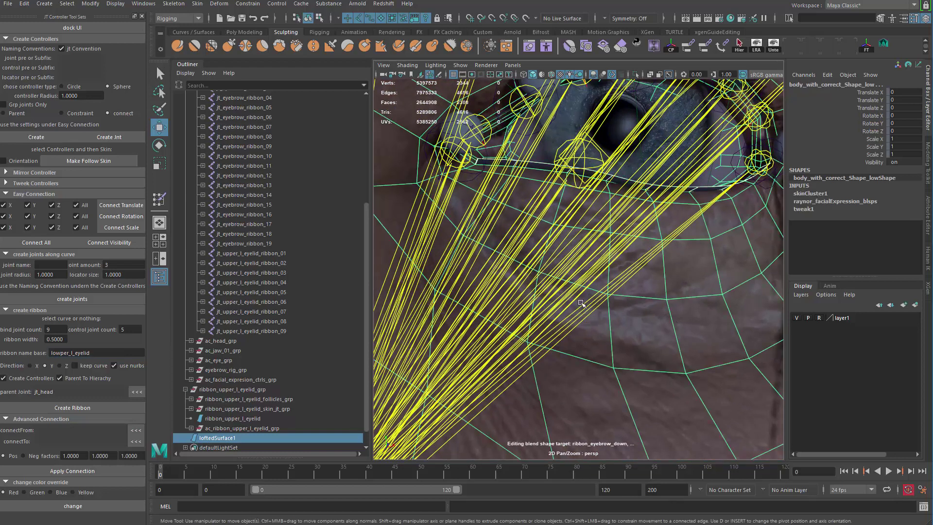
key(ctrl+1)
scroll(483, 281, up, 8)
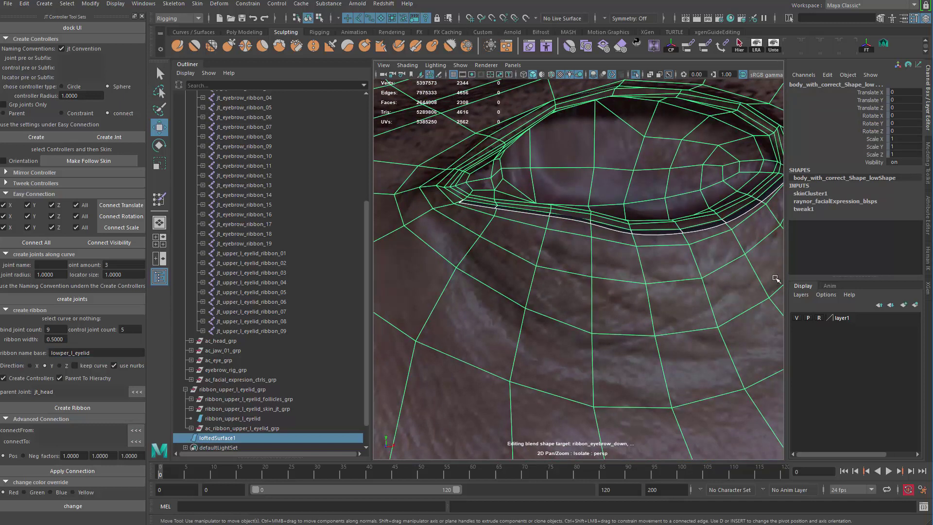
alt+middle_drag(757, 237, 602, 223)
alt+drag(591, 312, 407, 326)
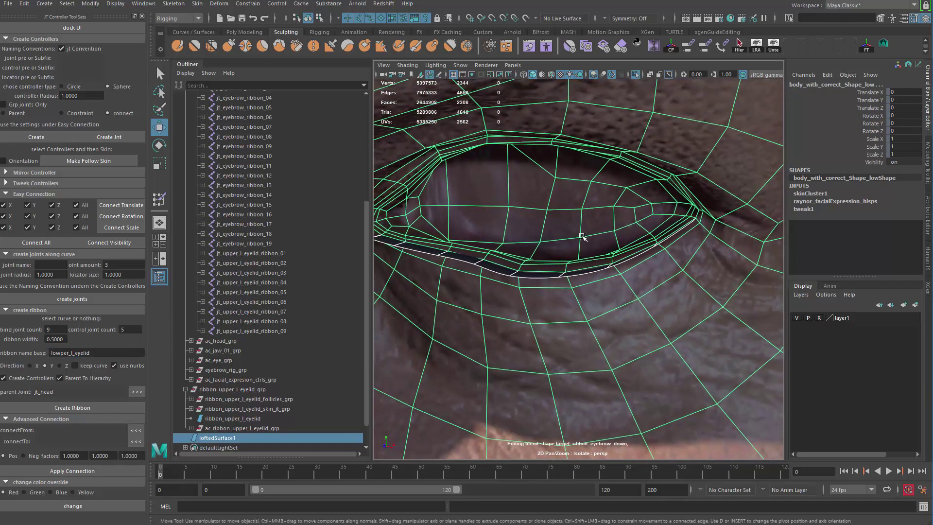
Create the ribbon rig from the lofted surface along the lower eyelid
click(495, 268)
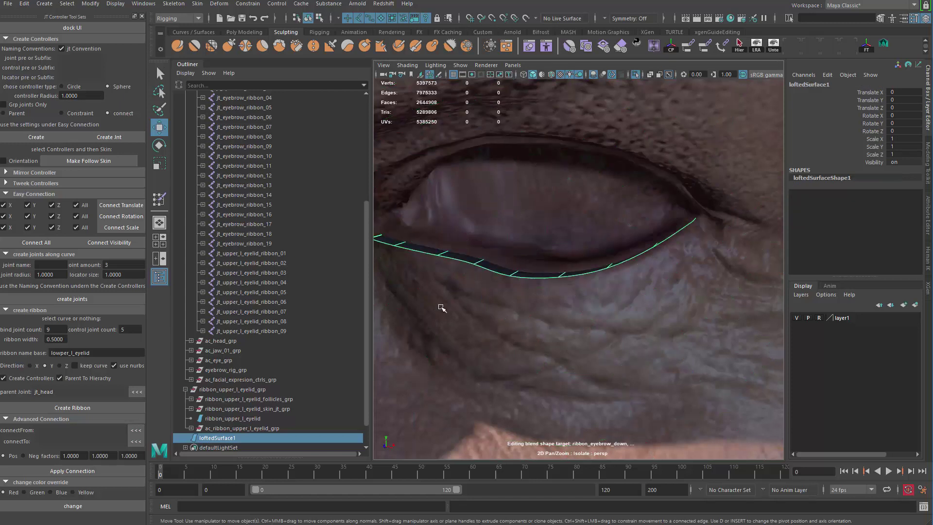
click(101, 409)
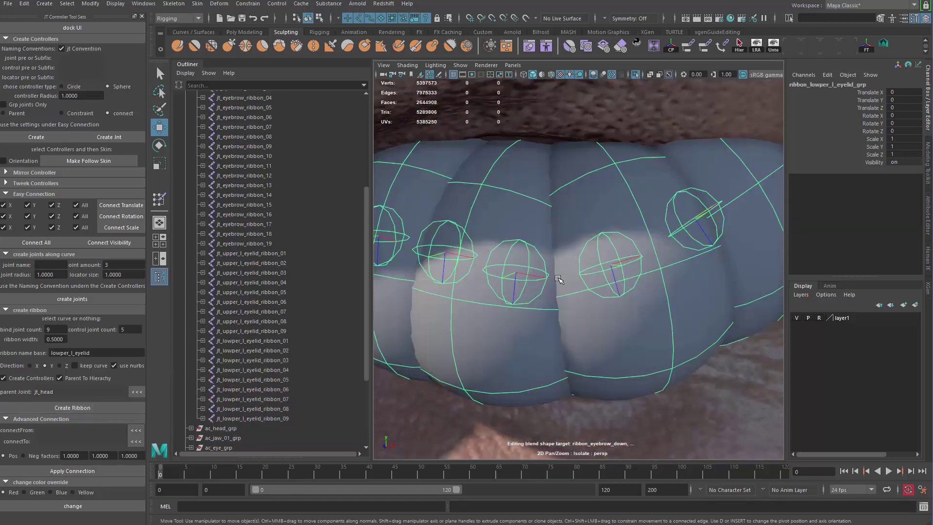
scroll(302, 250, down, 4)
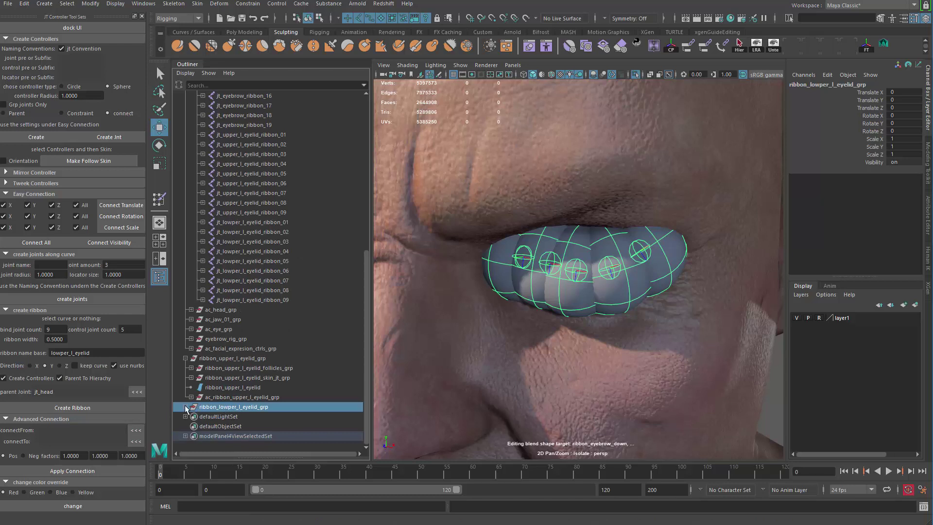
Expand the new lower eyelid ribbon group, select its controller group ac_ribbon_lowper_l_eyelid_grp and isolate it
click(186, 410)
scroll(228, 428, down, 2)
click(248, 407)
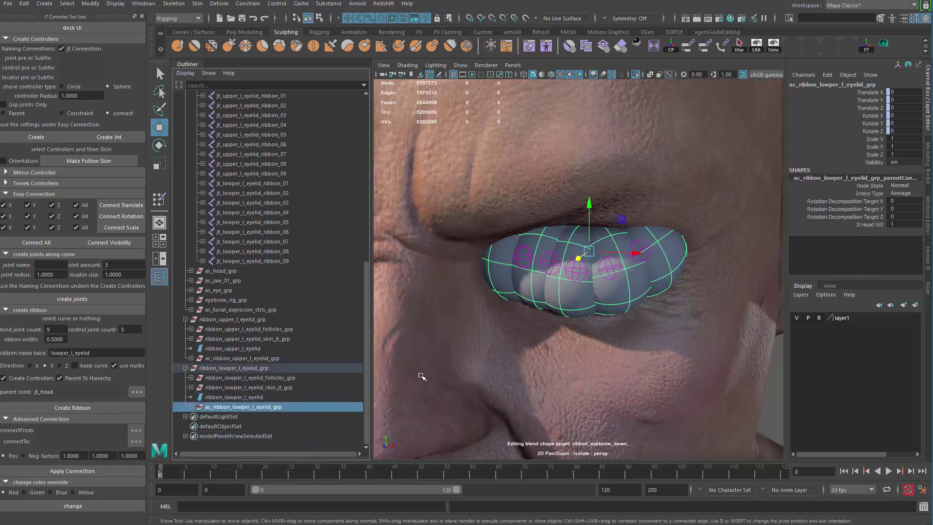
alt+drag(549, 346, 510, 292)
key(ctrl+1)
alt+drag(579, 237, 681, 247)
key(ctrl+1)
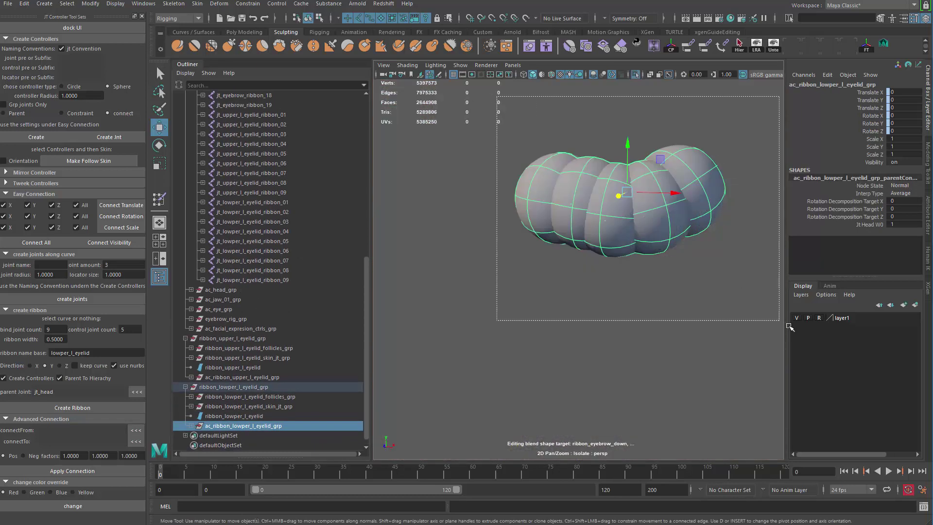
Select all the lower eyelid control spheres and set their radius to 0.11
drag(772, 321, 471, 124)
alt+middle_drag(626, 194, 542, 240)
double_click(828, 194)
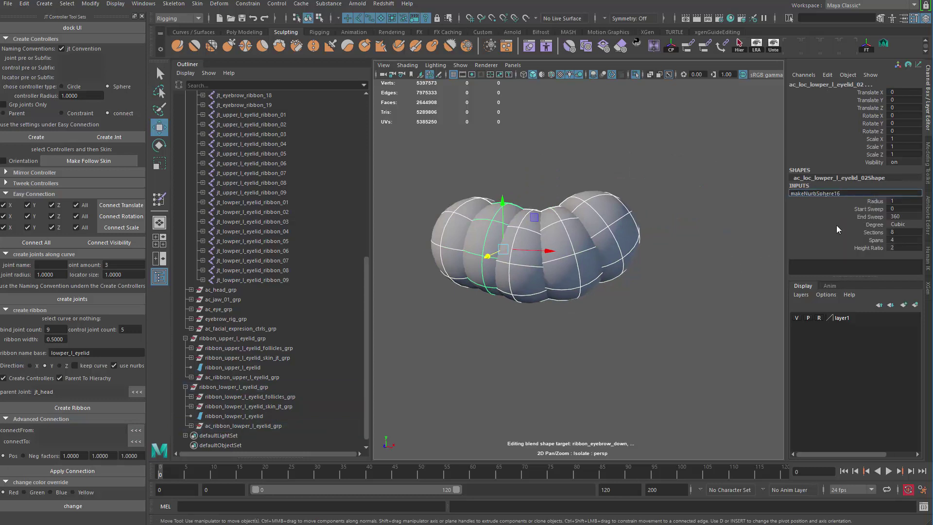
click(841, 201)
middle_drag(608, 315, 612, 318)
Select the control points of all lower eyelid control spheres in component mode and show the full rig again
click(319, 19)
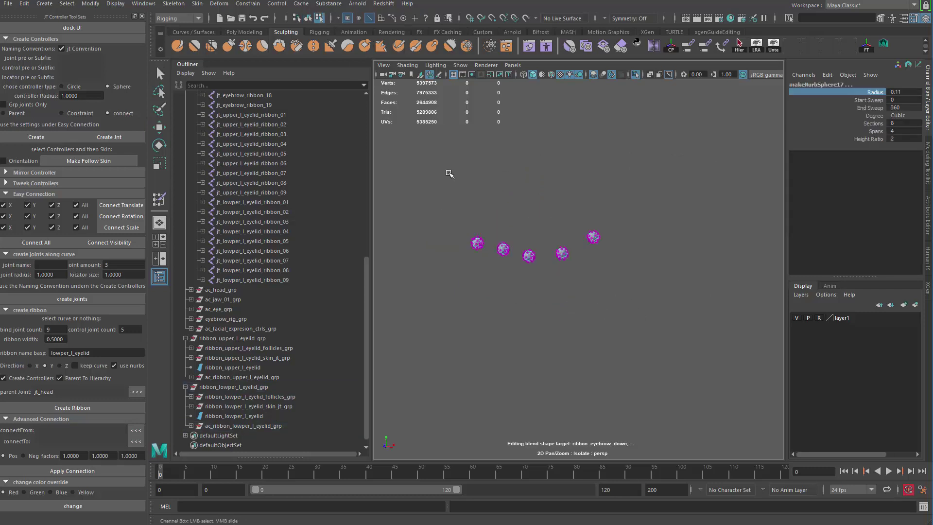
drag(404, 152, 705, 347)
key(w)
key(ctrl+1)
alt+drag(578, 302, 600, 287)
Isolate the body mesh with joints jt_lowper_l_eyelid_ribbon_01 to 09 and add those joints as skin influences
click(290, 281)
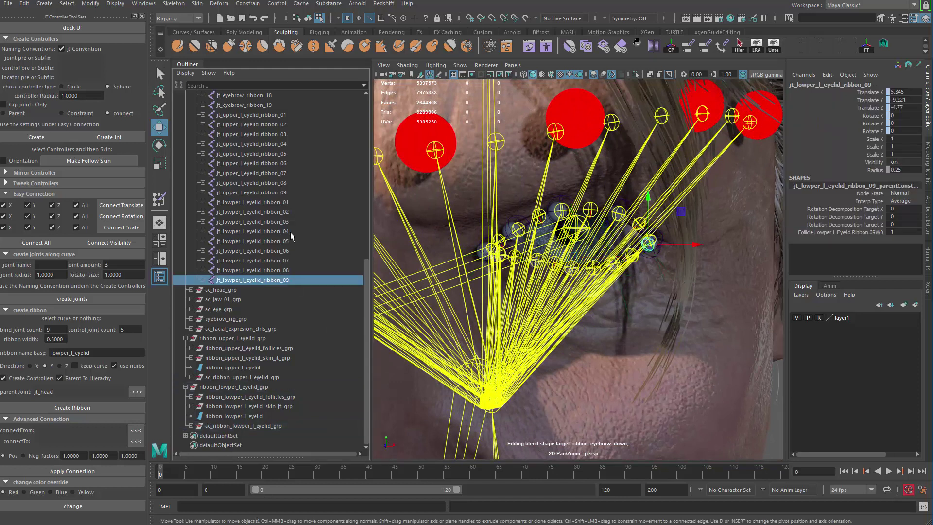
shift+click(285, 203)
key(q)
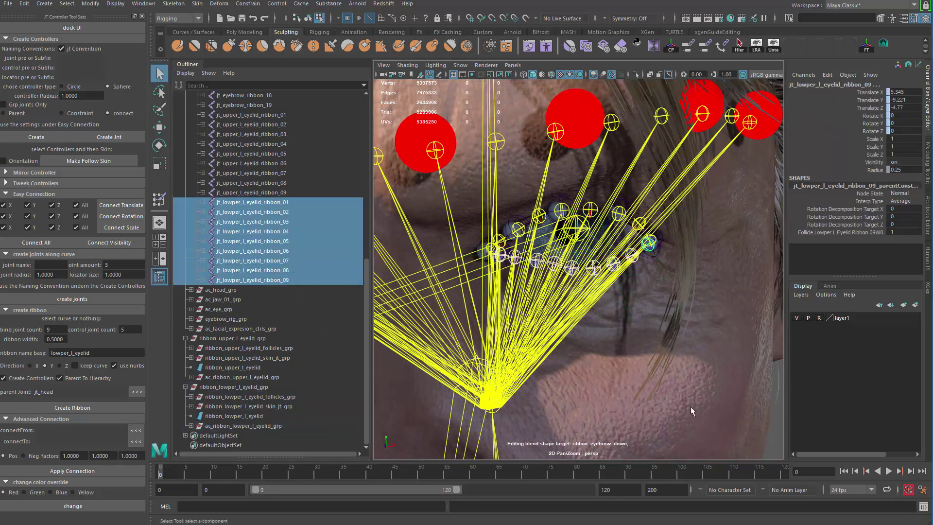
shift+click(666, 381)
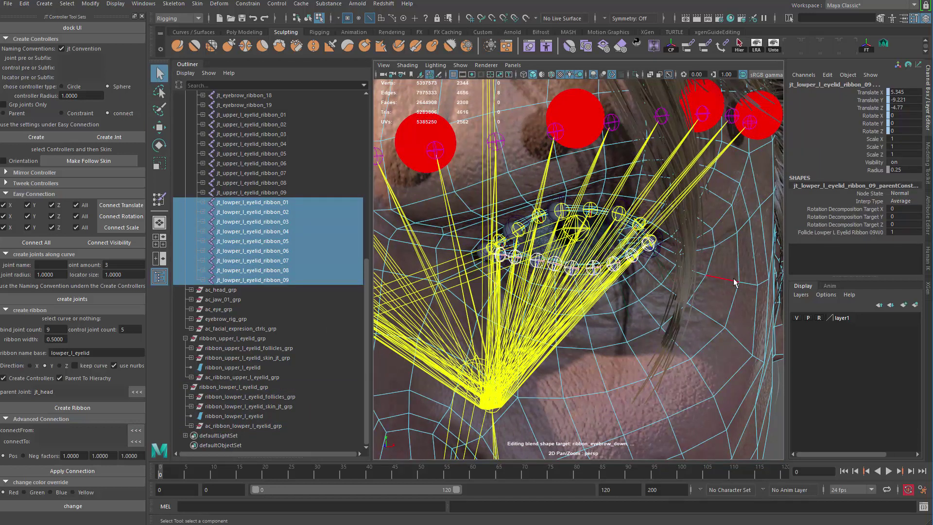
key(F8)
right_drag(732, 243, 762, 216)
key(ctrl+1)
alt+middle_drag(549, 274, 541, 258)
alt+right_drag(540, 258, 575, 249)
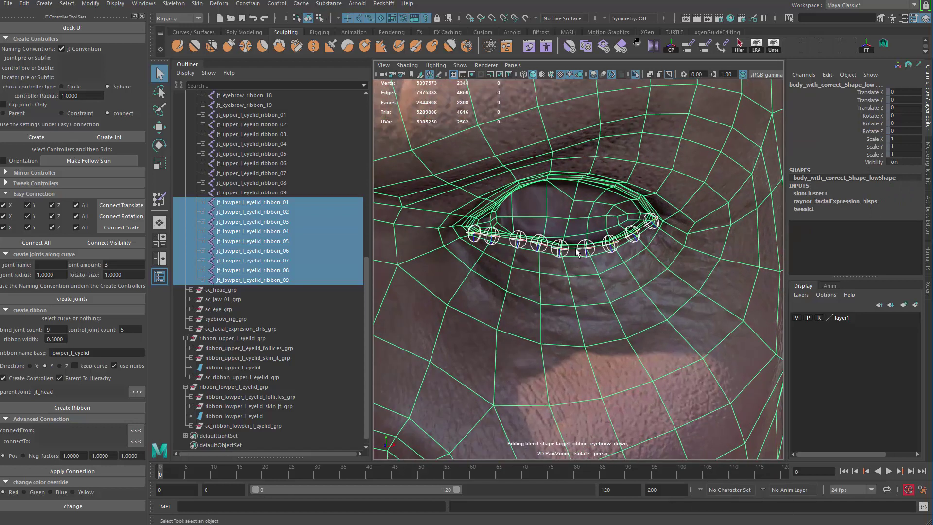
click(197, 4)
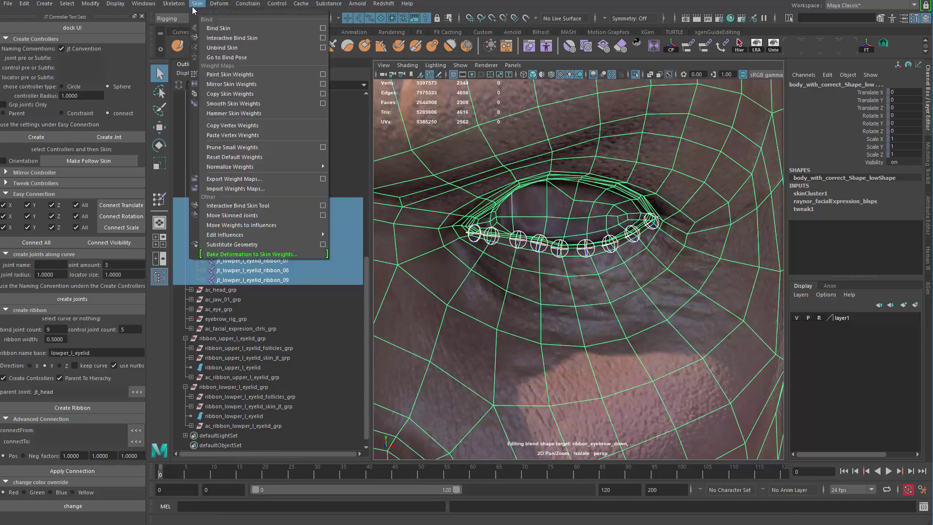
click(362, 244)
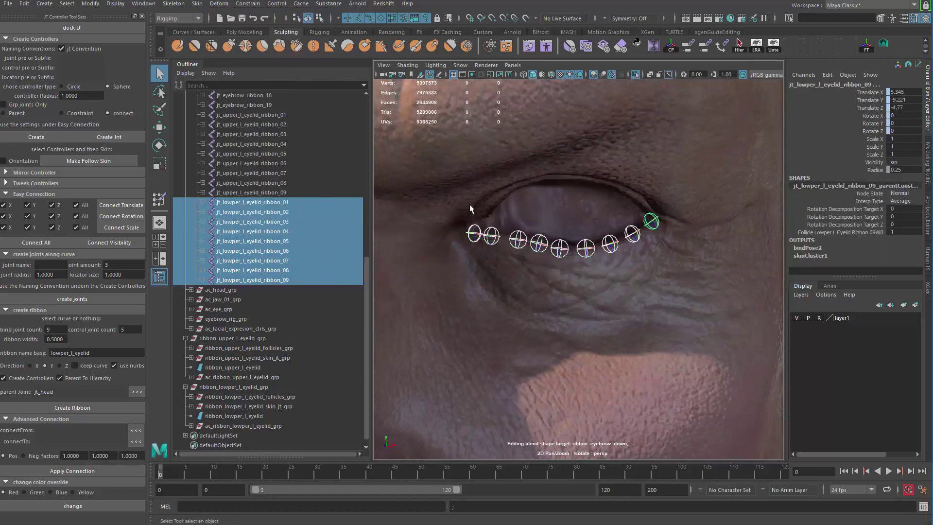
Start painting skin weights on the body mesh and unlock the influences jt_lowper_l_eyelid_ribbon_01 to 09
click(705, 186)
right_drag(707, 185, 531, 202)
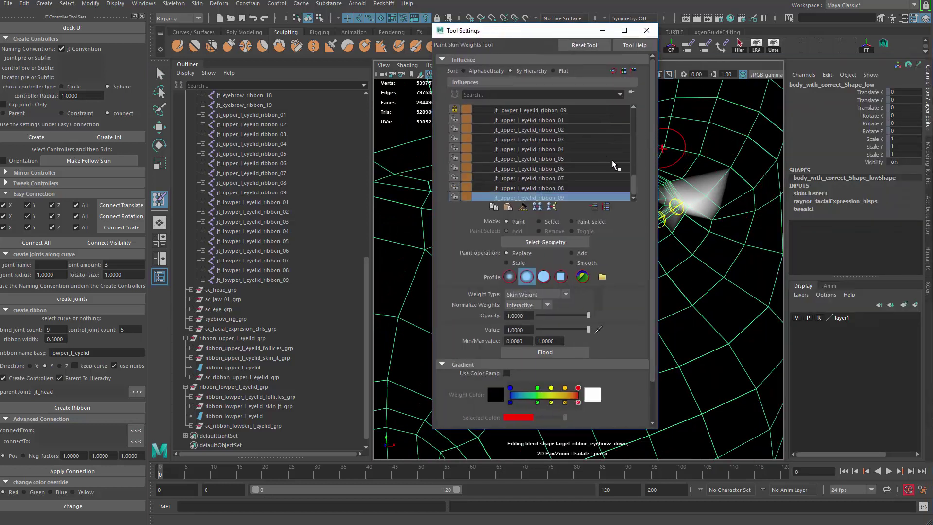
click(535, 110)
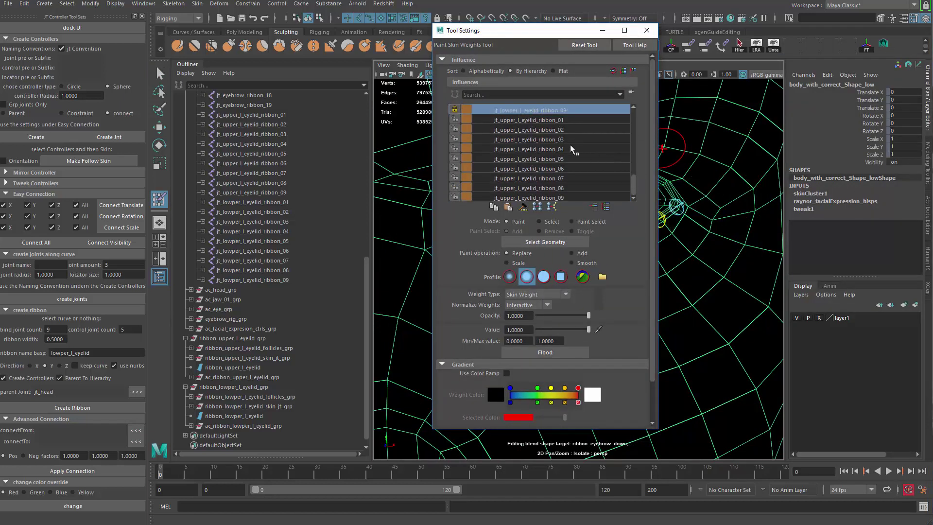
scroll(637, 186, up, 2)
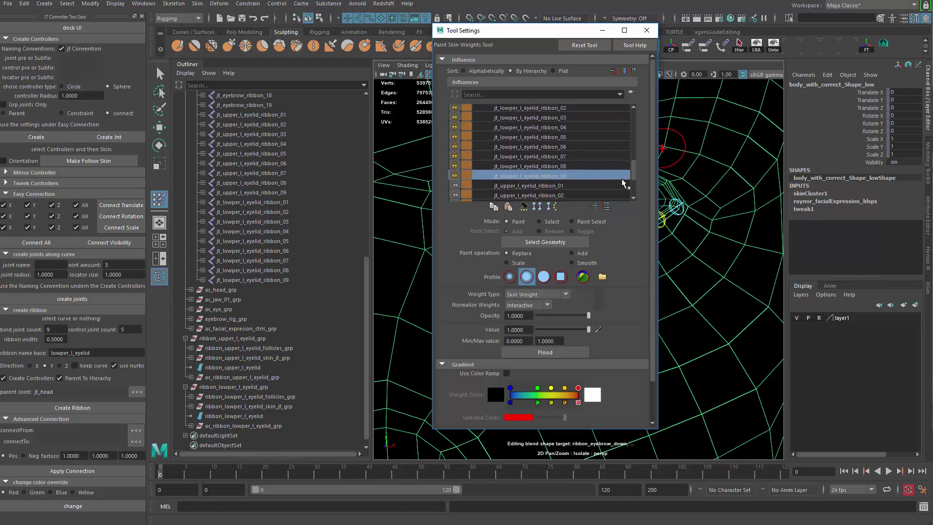
drag(634, 171, 636, 159)
shift+click(547, 141)
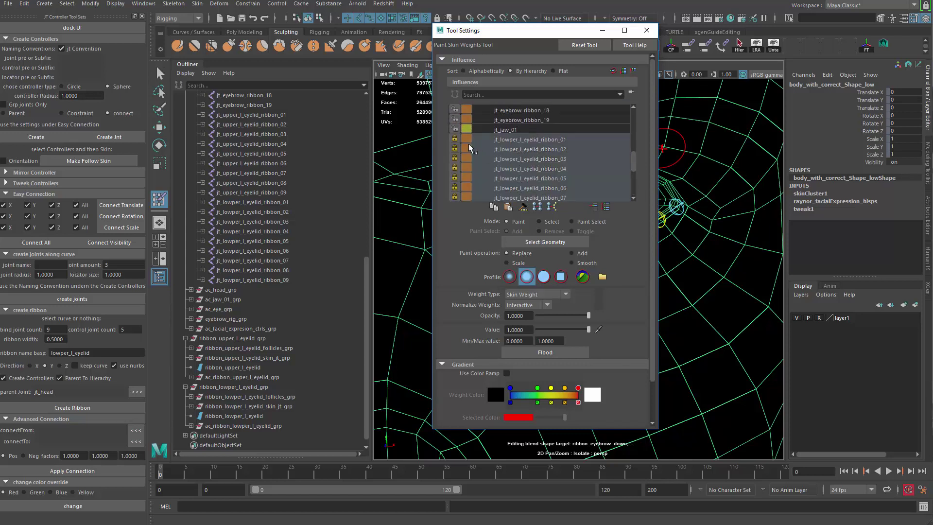
click(455, 139)
drag(635, 161, 634, 177)
click(647, 31)
Leave and restart skin weight painting on the body mesh, then close the tool settings window to expose the eyelid
scroll(491, 276, up, 3)
alt+middle_drag(486, 277, 535, 234)
key(q)
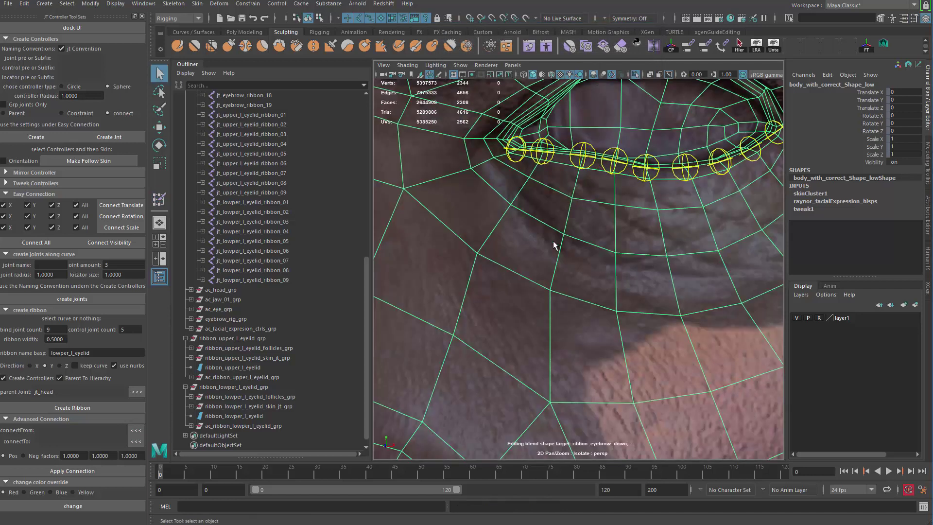
right_drag(536, 188, 461, 150)
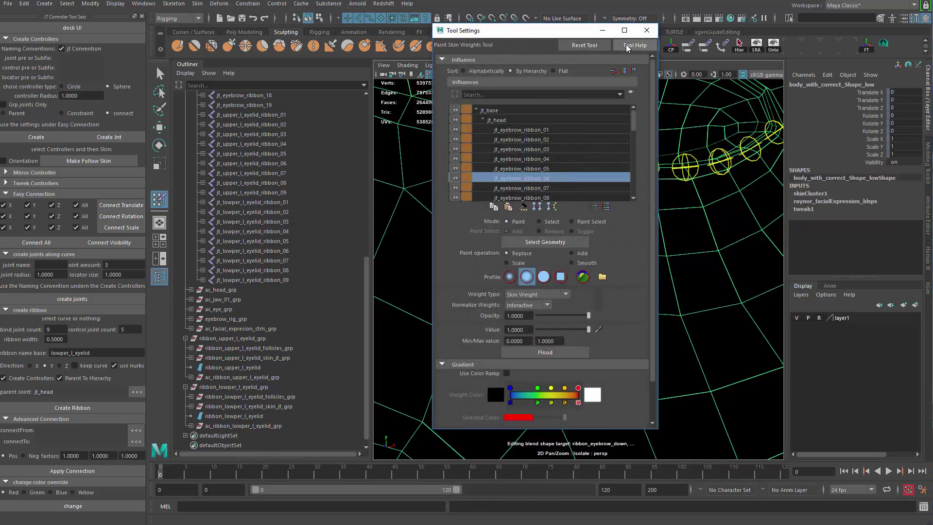
drag(571, 32, 580, 43)
click(656, 42)
Choose the leftmost lower eyelid joint as influence and paint its weights onto the body mesh at that eye corner
right_drag(516, 149, 517, 77)
alt+middle_drag(516, 218, 576, 275)
alt+right_drag(576, 275, 605, 260)
drag(582, 212, 565, 211)
alt+right_drag(585, 254, 666, 311)
alt+middle_drag(554, 178, 537, 280)
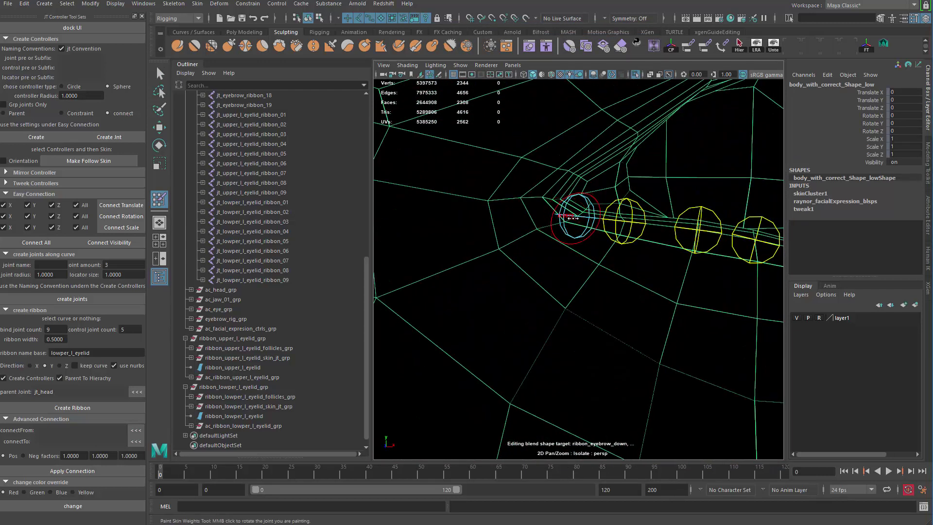
mouse_move(579, 219)
mouse_down()
mouse_move(555, 231)
mouse_move(569, 225)
mouse_up()
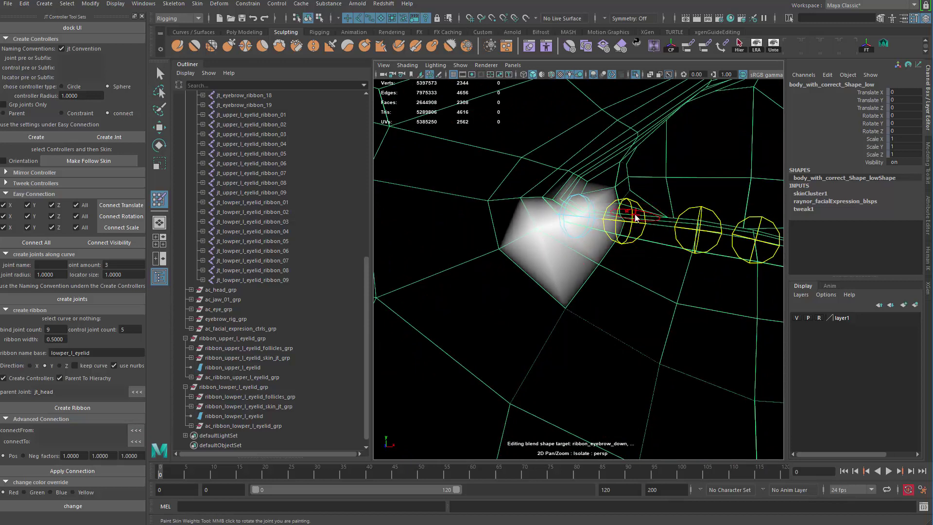
Undo the accidental switch to edge selection and paint the weights of the second lower eyelid joint from the left
right_drag(634, 216, 637, 167)
key(ctrl+z)
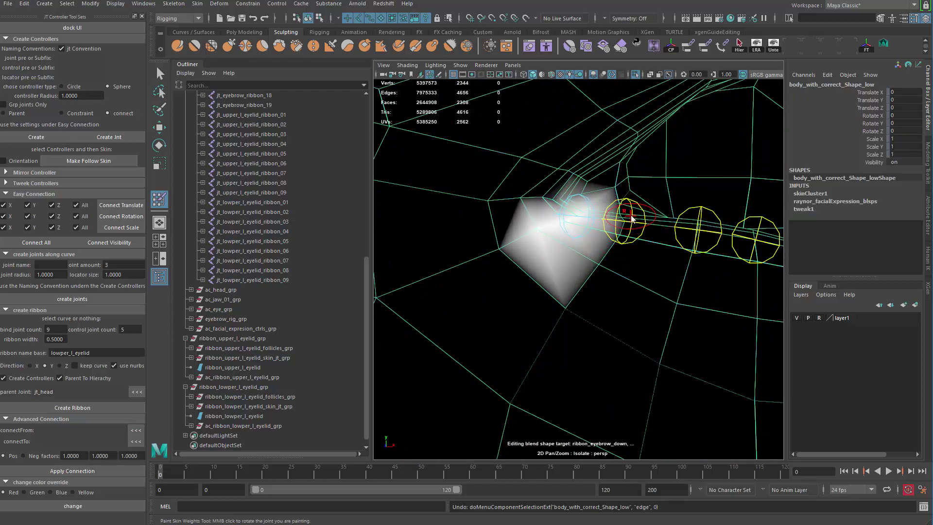
right_drag(631, 217, 630, 202)
drag(630, 210, 614, 255)
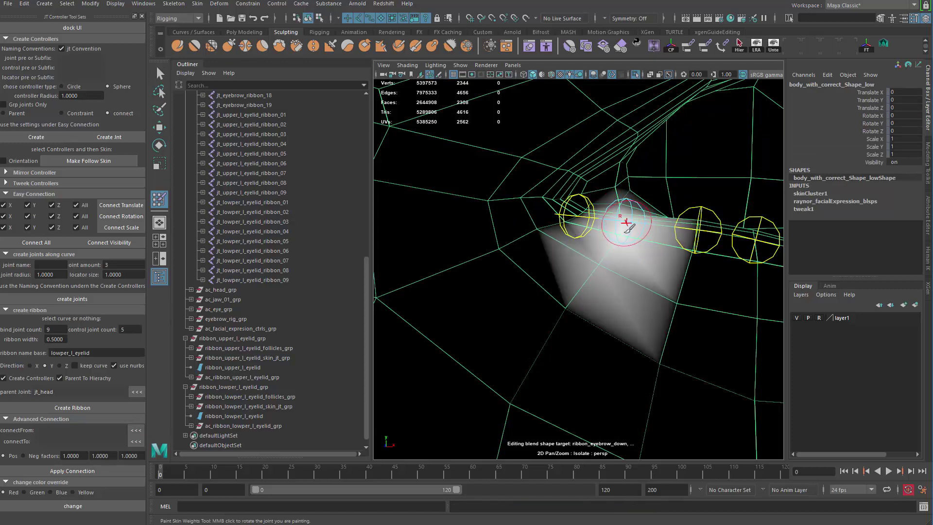
Choose the third lower eyelid joint from the left and paint its weights along the lid edge around it
alt+middle_drag(678, 244, 617, 260)
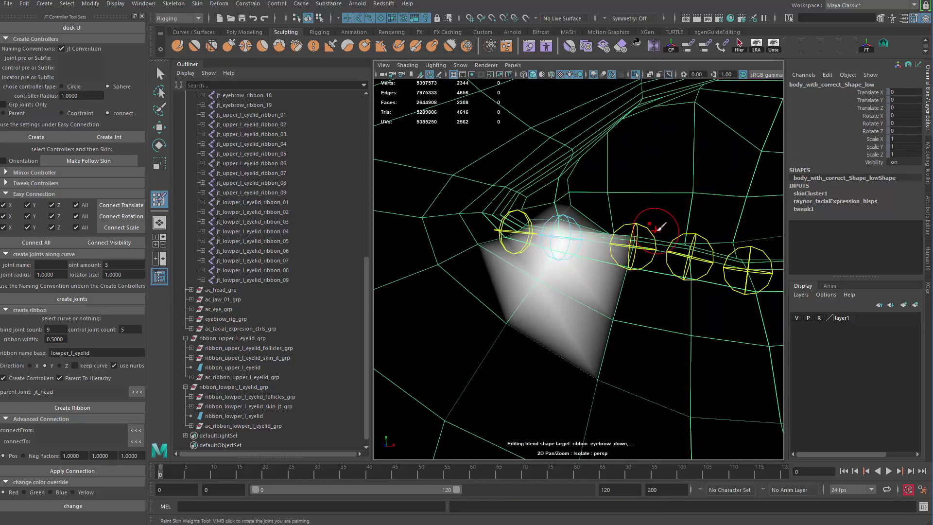
right_drag(649, 230, 644, 202)
mouse_move(635, 238)
mouse_down()
mouse_move(626, 298)
mouse_move(492, 273)
mouse_move(622, 268)
mouse_move(594, 220)
mouse_move(535, 236)
mouse_up()
right_drag(514, 202, 518, 175)
mouse_move(517, 175)
alt+mouse_down()
mouse_move(540, 167)
mouse_move(537, 182)
alt+mouse_up()
mouse_move(537, 182)
mouse_down()
mouse_move(524, 187)
mouse_move(554, 251)
mouse_up()
Choose the fourth lower eyelid joint from the left and paint its weights down across the lid edge
alt+drag(613, 245, 591, 223)
right_drag(588, 223, 591, 182)
drag(595, 213, 591, 254)
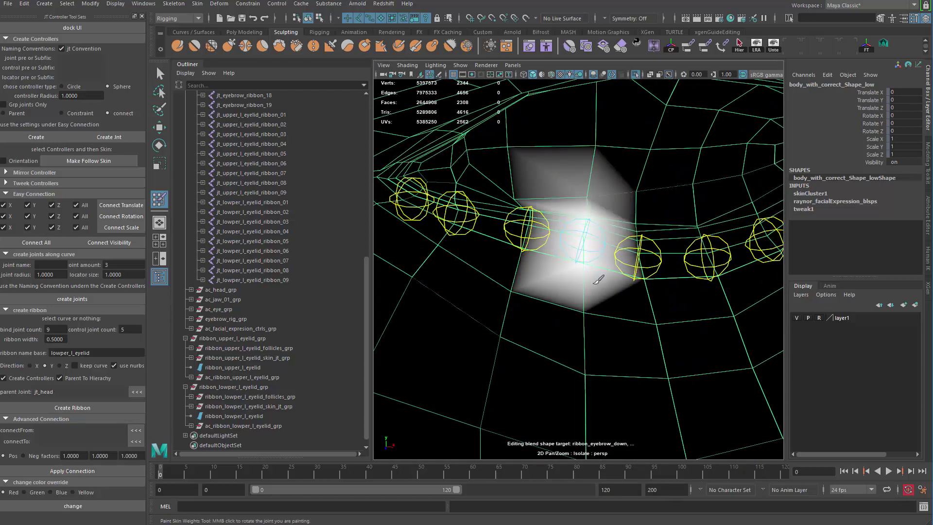
Choose the fifth, middle lower eyelid joint and paint its weights on the lid edge and the skin just below
alt+middle_drag(571, 224, 512, 221)
right_drag(581, 226, 584, 218)
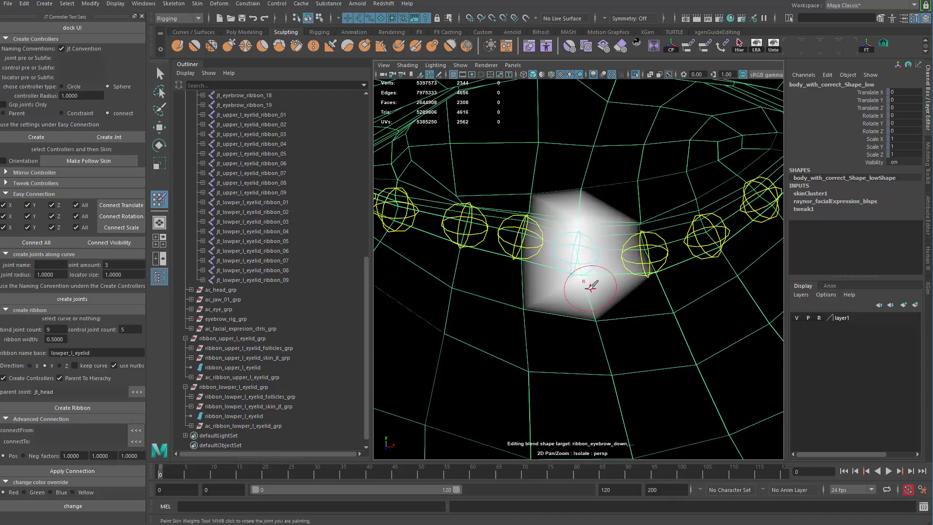
alt+middle_drag(588, 263, 533, 271)
drag(545, 335, 549, 317)
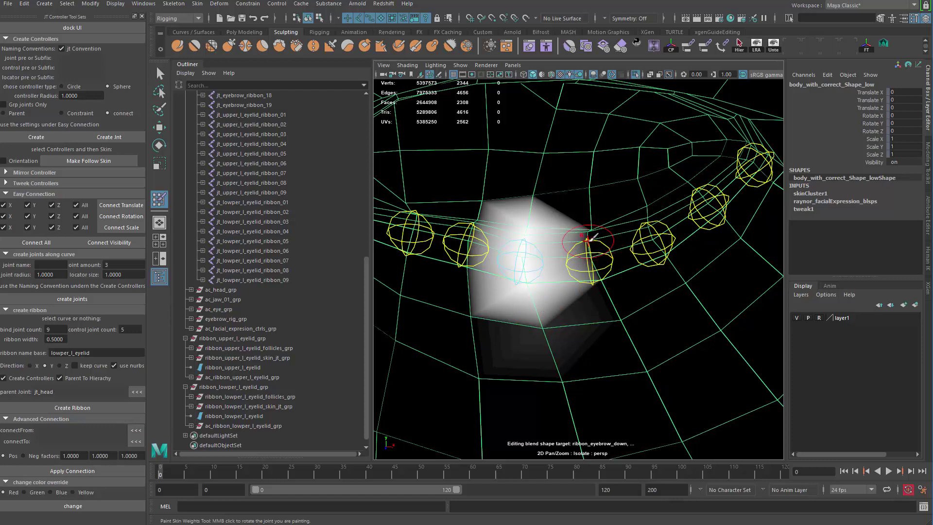
Paint the weights of the sixth and seventh lower eyelid joints from the left around their positions on the lid edge
right_drag(589, 239, 587, 243)
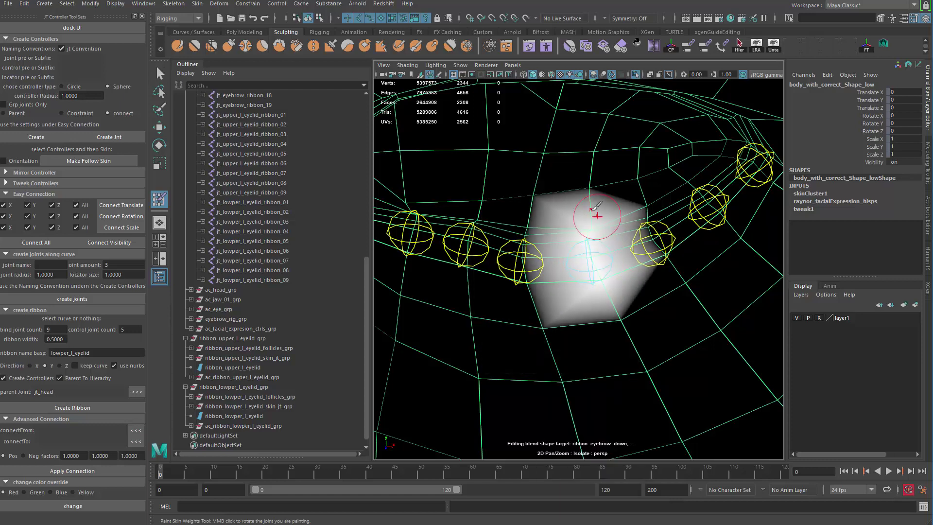
alt+middle_drag(591, 237, 534, 243)
right_drag(604, 241, 606, 225)
mouse_move(606, 228)
mouse_down()
mouse_move(633, 265)
mouse_move(594, 210)
mouse_up()
alt+middle_drag(605, 222, 557, 249)
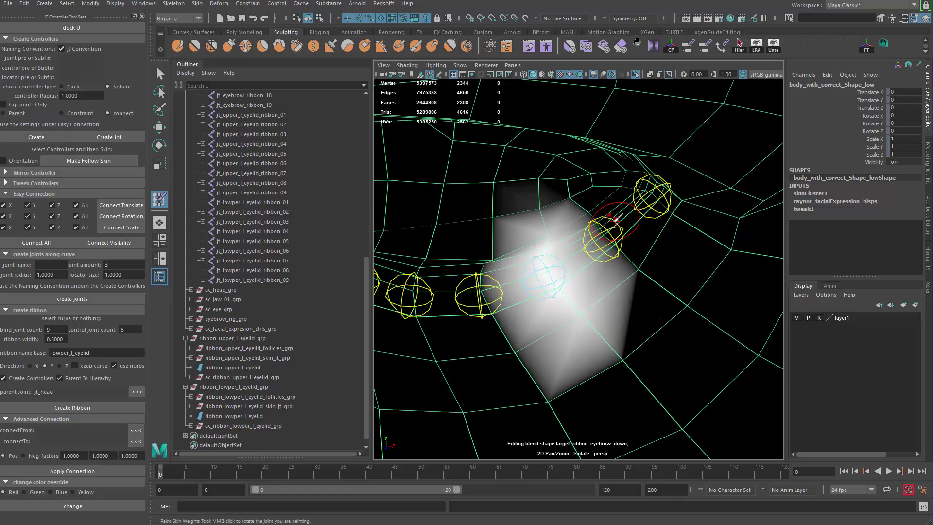
Paint the weights of the eighth and ninth lower eyelid joints up to the right-hand eye corner
right_click(609, 234)
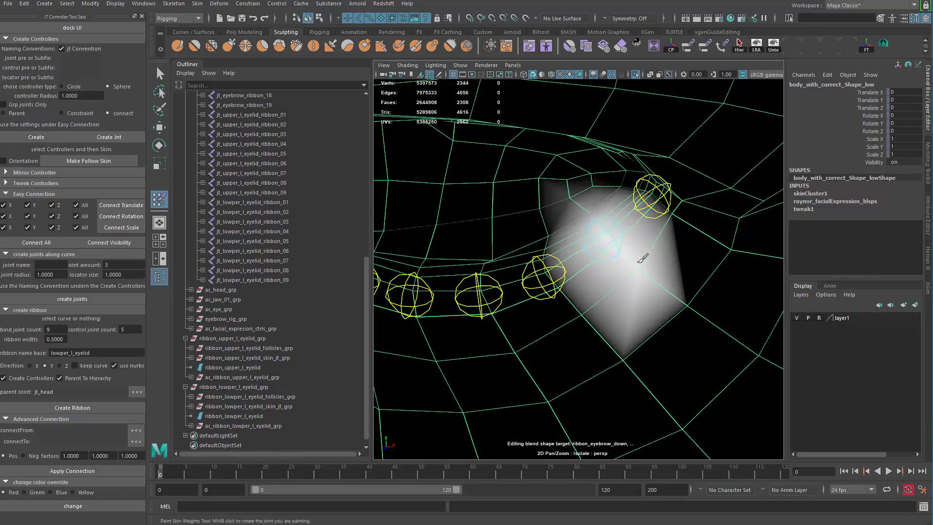
drag(640, 264, 636, 257)
right_drag(645, 204, 645, 228)
mouse_move(645, 225)
alt+mouse_down()
mouse_move(631, 243)
mouse_move(563, 209)
mouse_move(571, 227)
mouse_move(544, 209)
alt+mouse_up()
mouse_move(639, 261)
alt+right_down()
mouse_move(555, 239)
mouse_move(539, 219)
alt+right_up()
mouse_move(540, 219)
alt+mouse_down()
mouse_move(460, 198)
mouse_move(491, 200)
alt+mouse_up()
Leave weight painting, deselect the body mesh and turn off isolation to show the full face rig
key(q)
click(761, 150)
click(635, 74)
alt+drag(573, 262, 598, 254)
alt+right_drag(515, 248, 583, 243)
mouse_move(583, 243)
alt+mouse_down()
mouse_move(575, 236)
mouse_move(481, 264)
mouse_move(575, 232)
mouse_move(483, 275)
mouse_move(527, 303)
alt+mouse_up()
alt+right_drag(527, 303, 533, 312)
alt+drag(533, 312, 578, 301)
scroll(283, 358, down, 1)
Select the control group ac_ribbon_lowper_l_eyelid_grp and isolate it so only the lower eyelid control spheres are shown
click(252, 416)
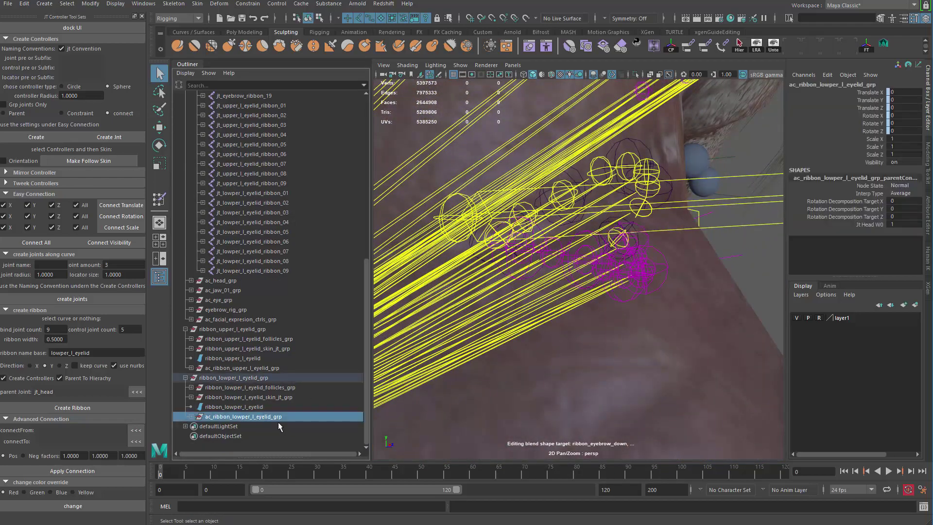
key(ctrl+1)
alt+drag(380, 441, 439, 257)
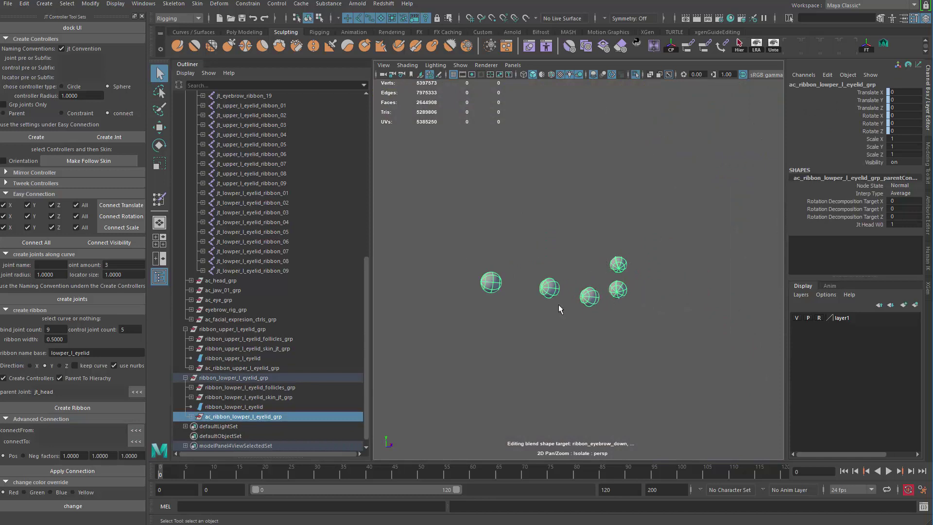
alt+middle_drag(553, 301, 568, 256)
alt+right_drag(568, 256, 648, 255)
alt+drag(648, 255, 631, 232)
alt+middle_drag(631, 232, 623, 253)
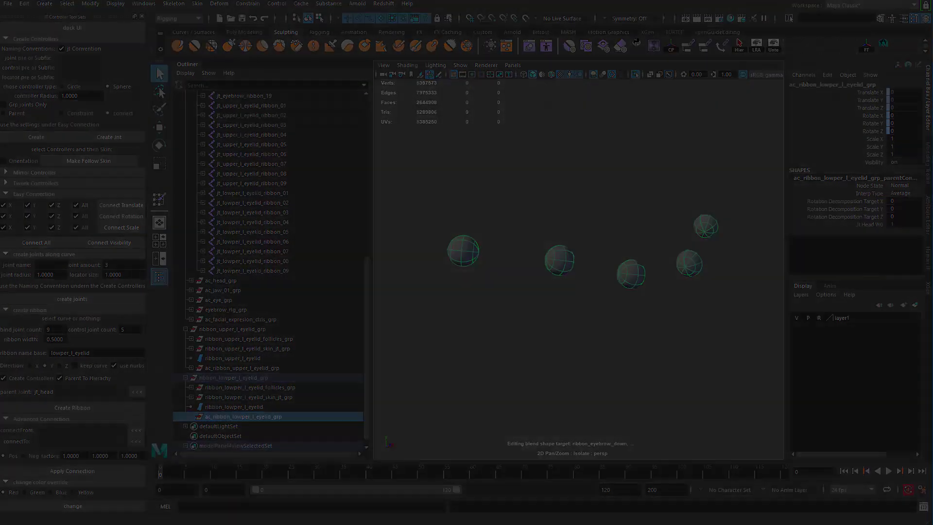